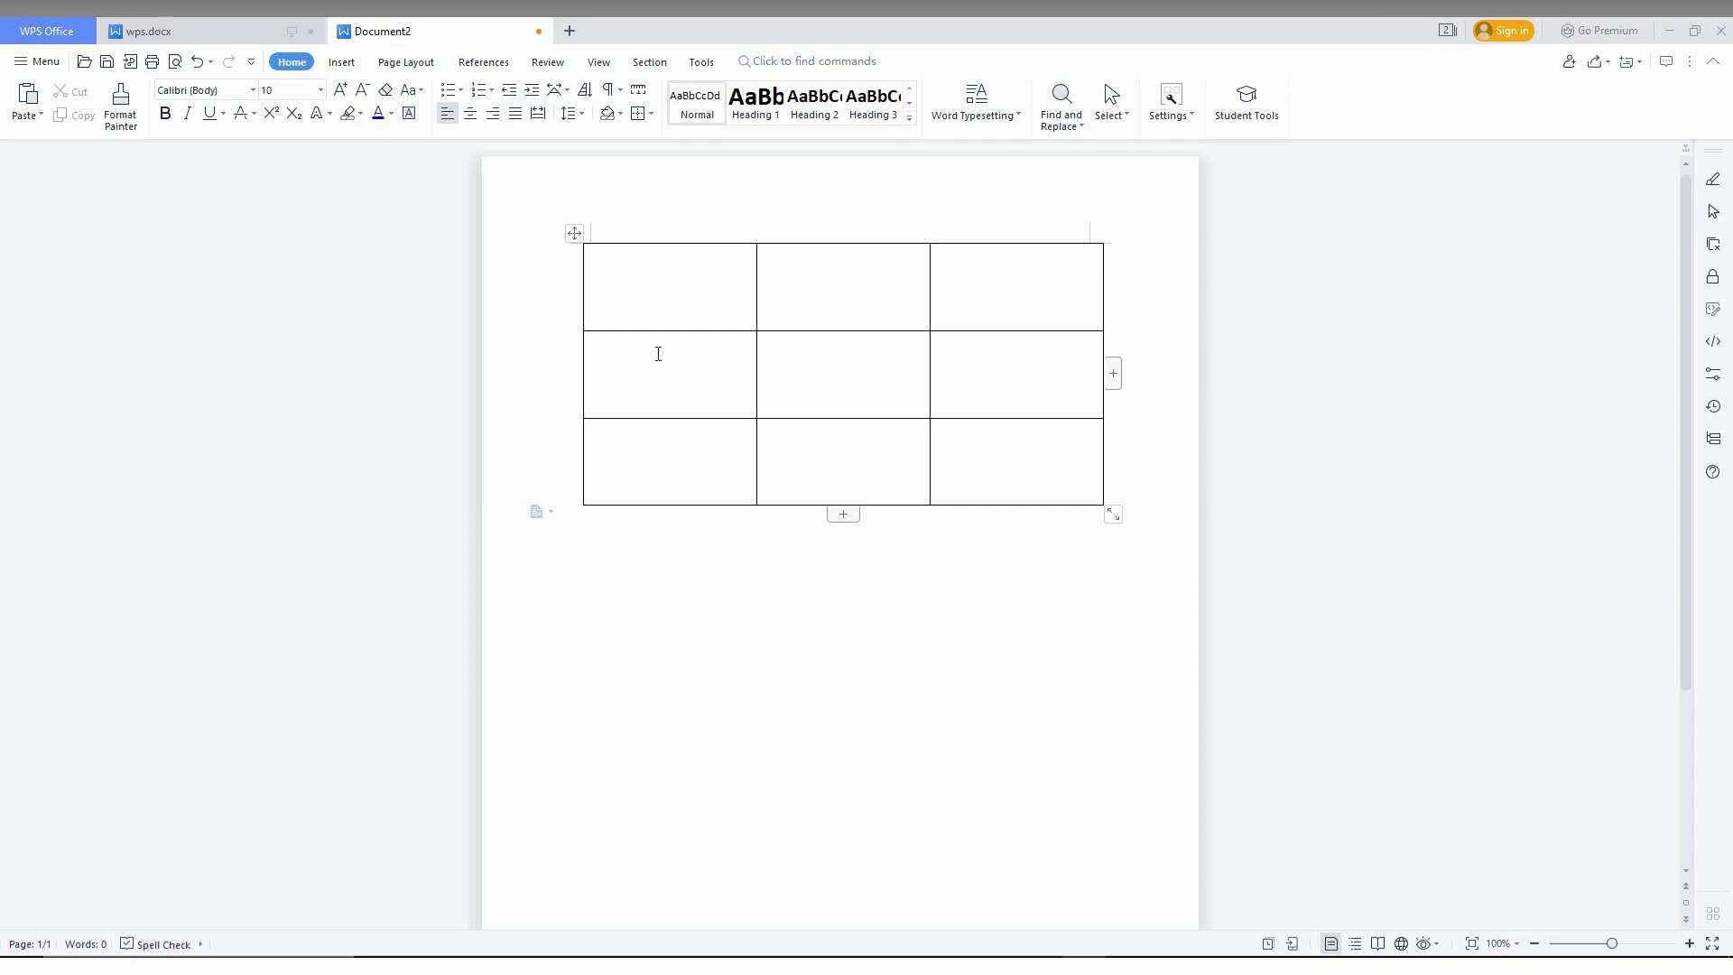
Step: Place the insertion point in the top-left table cell to enter 'first'
click(651, 267)
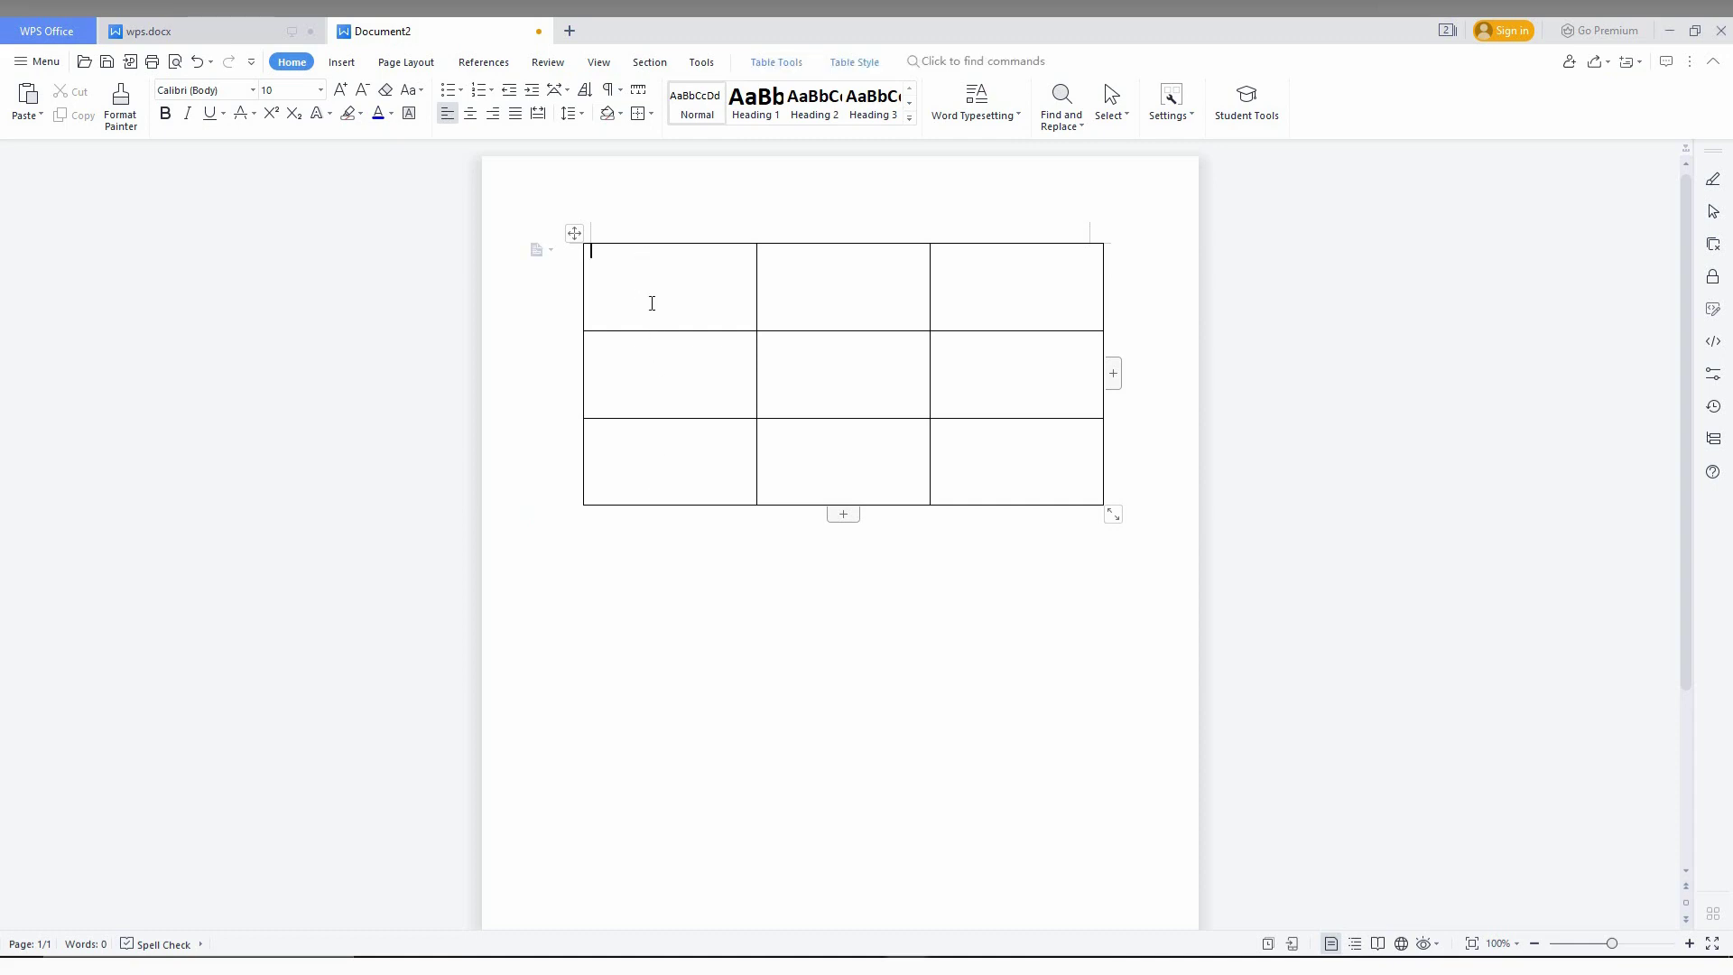
text(ghfg)
Step: Give the top-left cell the upward-reading vertical text orientation
click(596, 255)
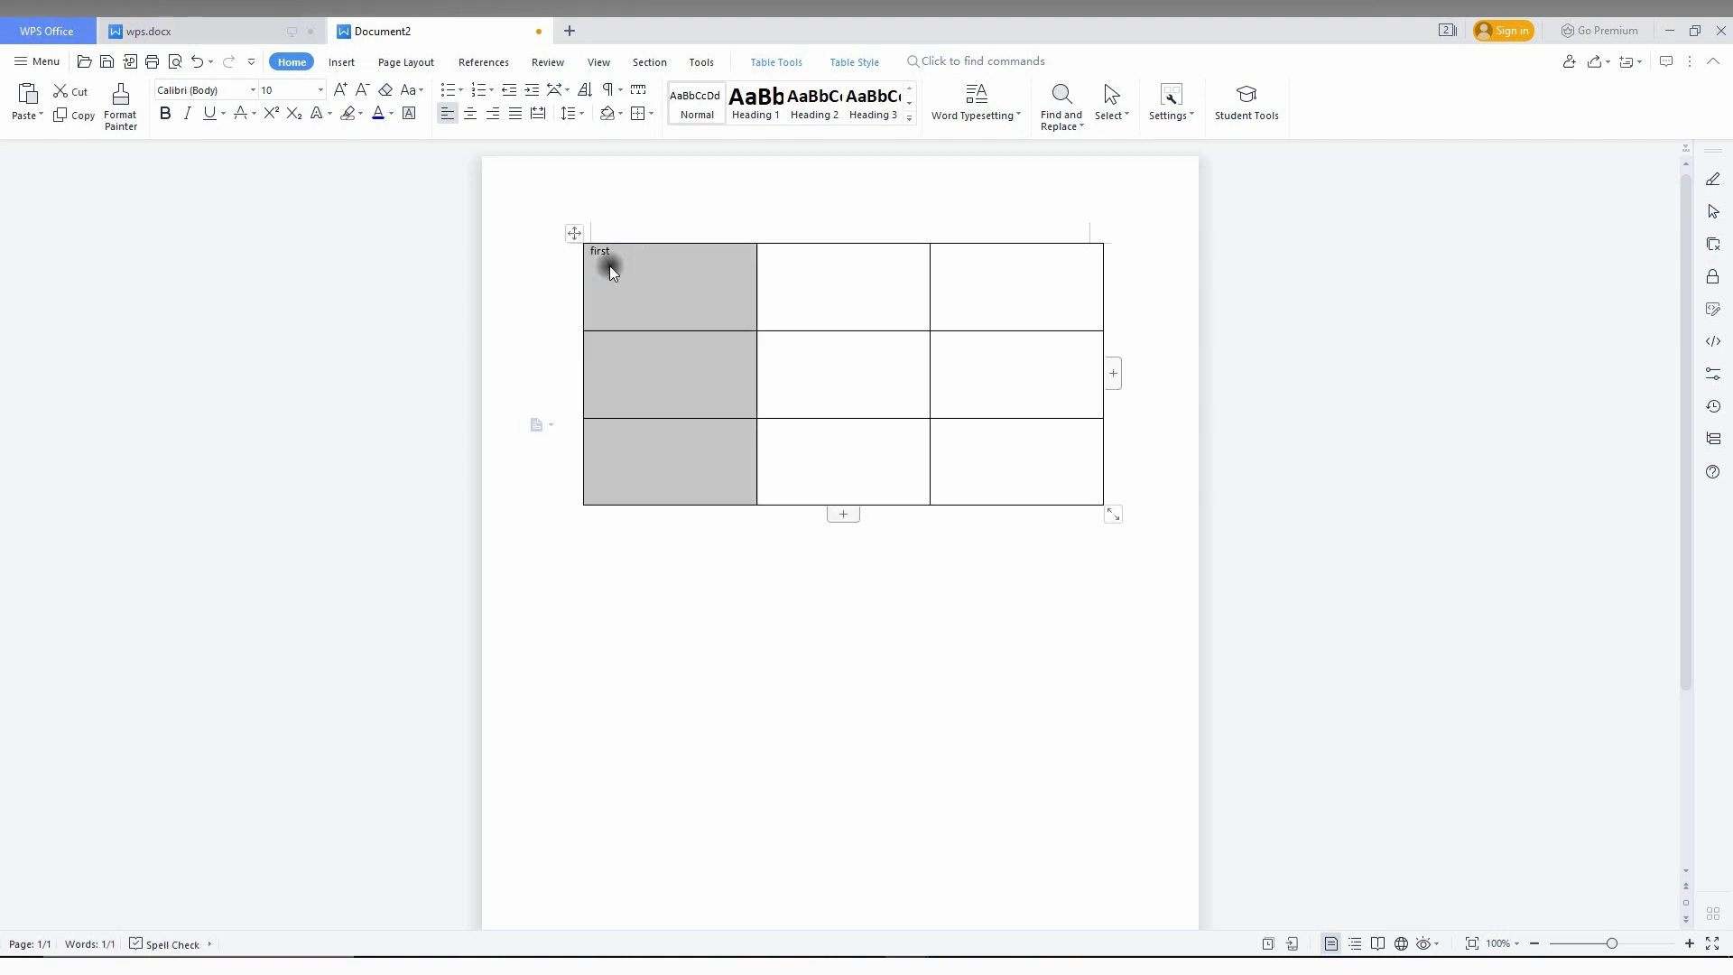
click(609, 261)
drag(611, 251, 592, 253)
right_click(592, 255)
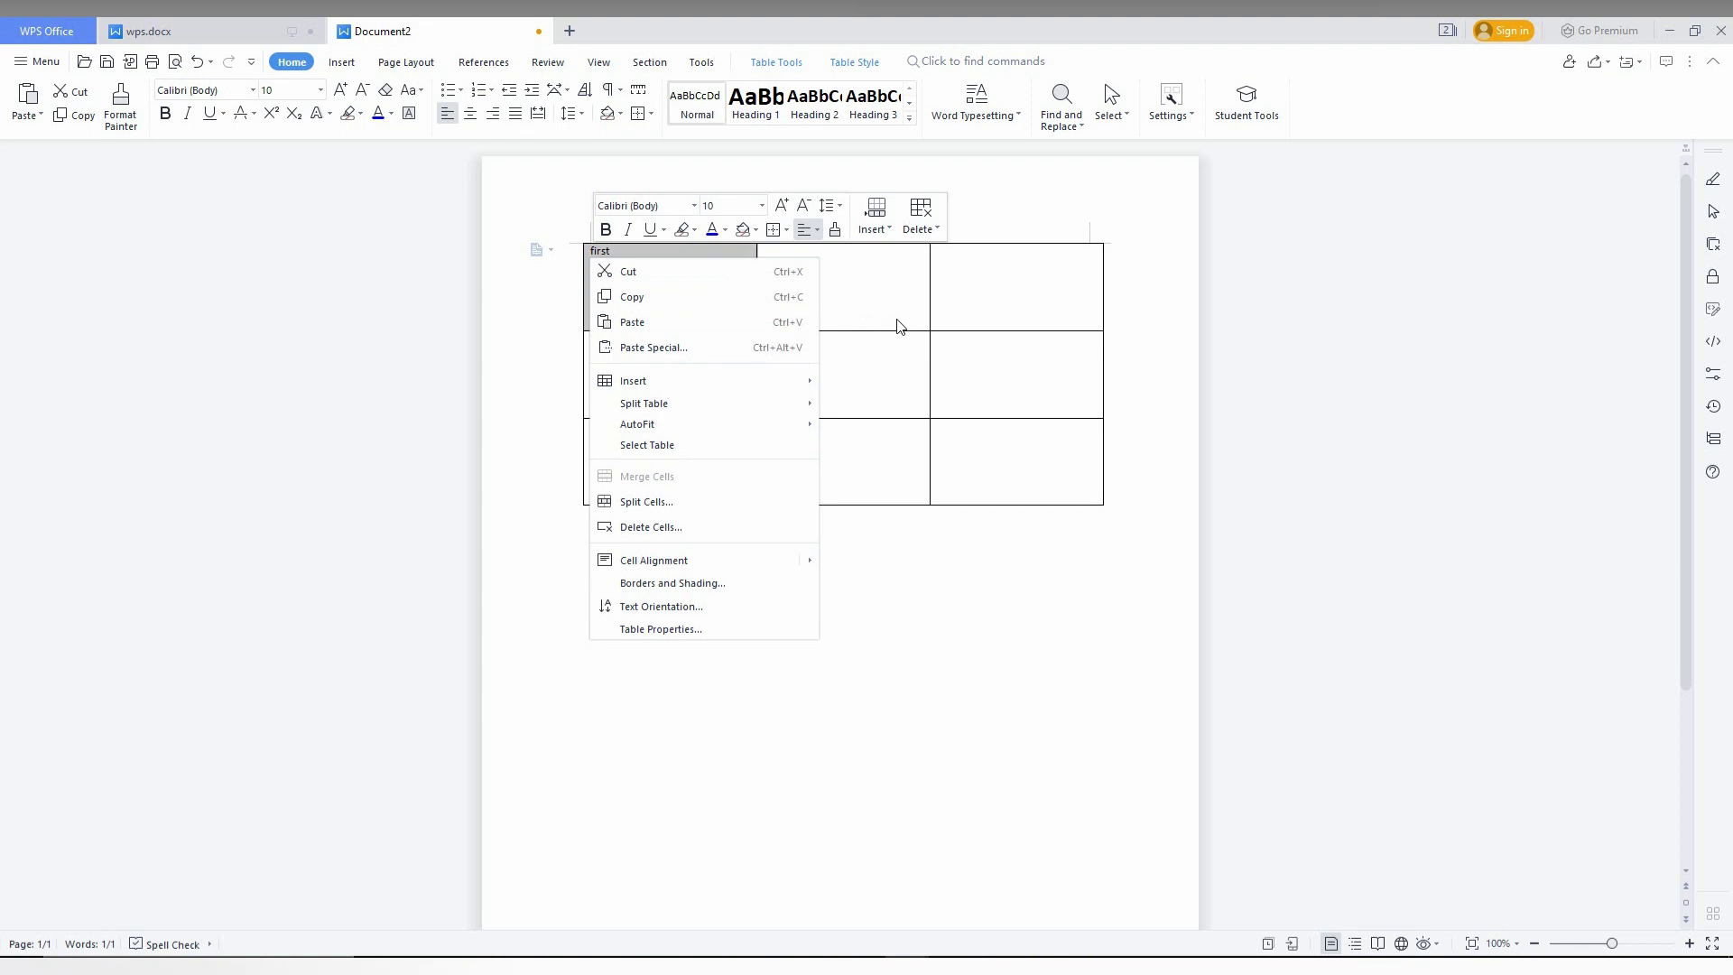
click(664, 606)
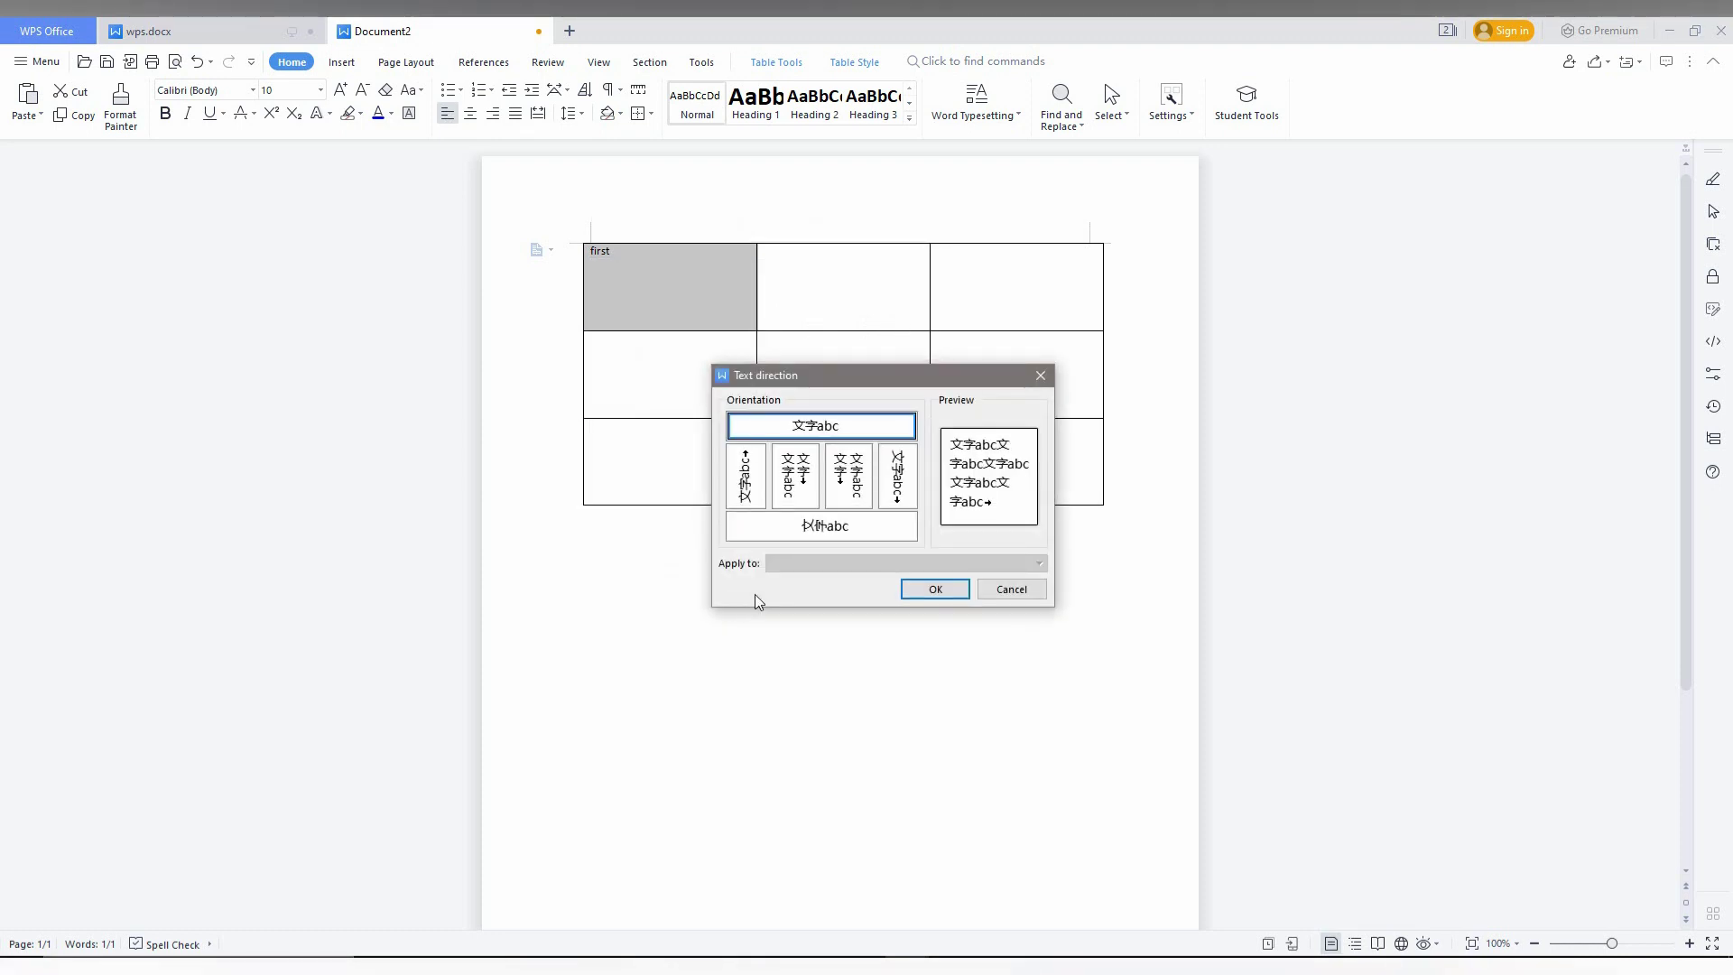
click(808, 484)
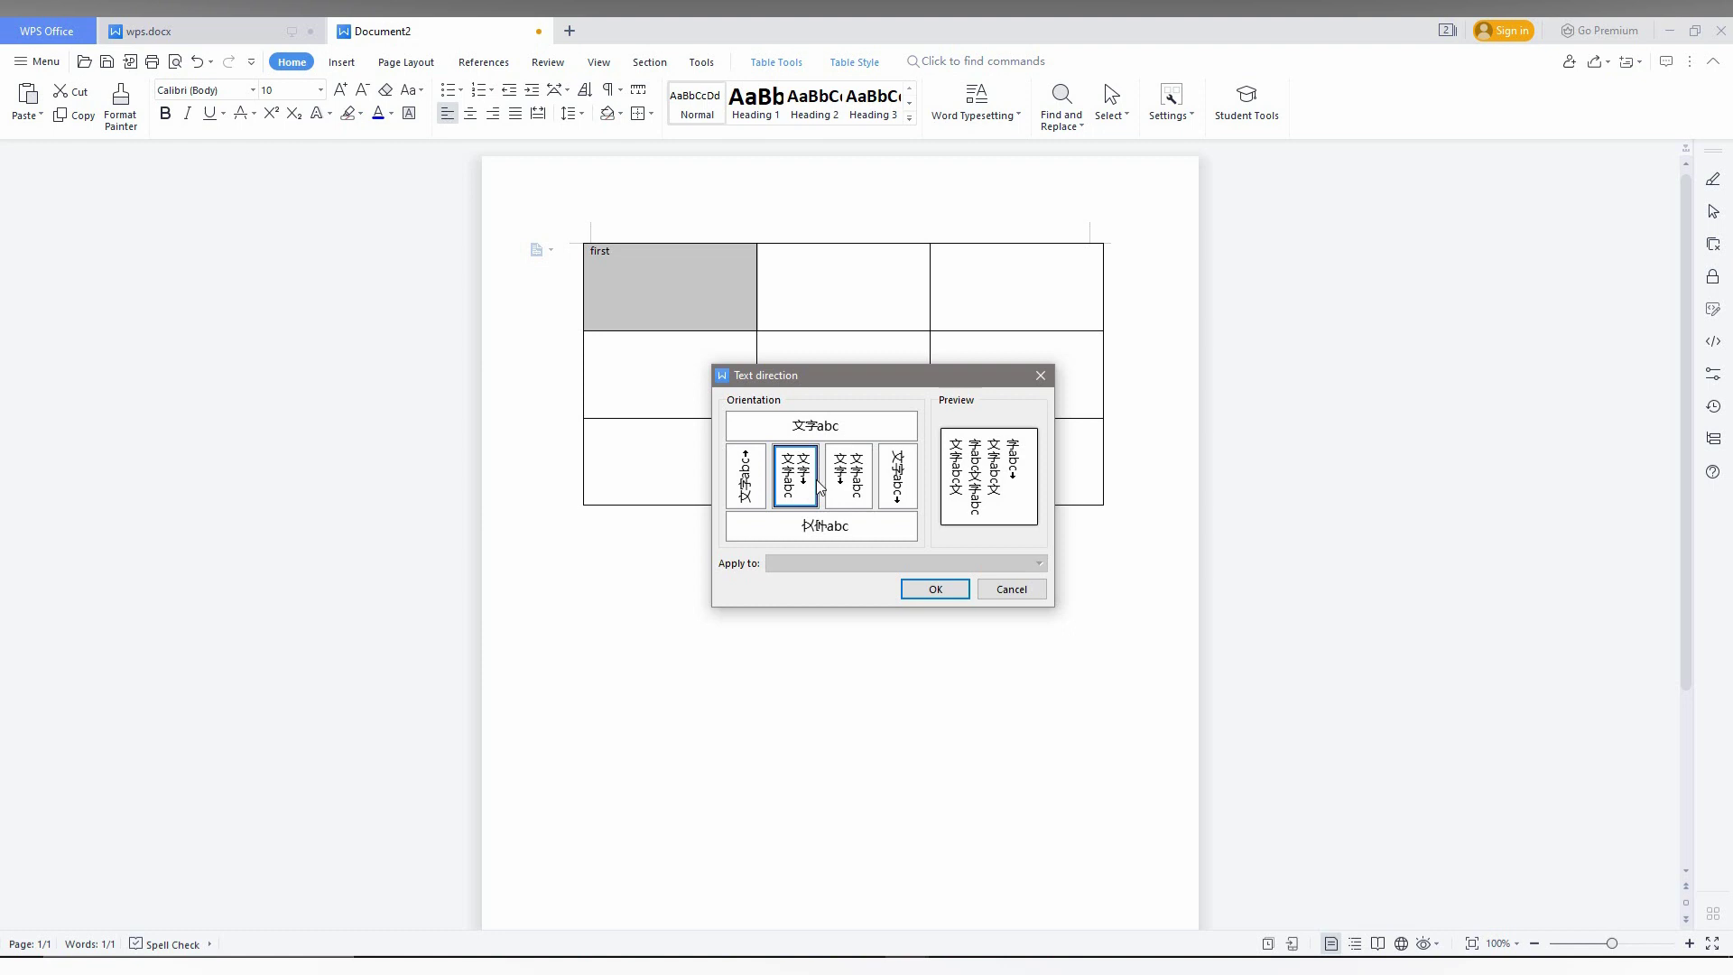
click(848, 477)
click(734, 476)
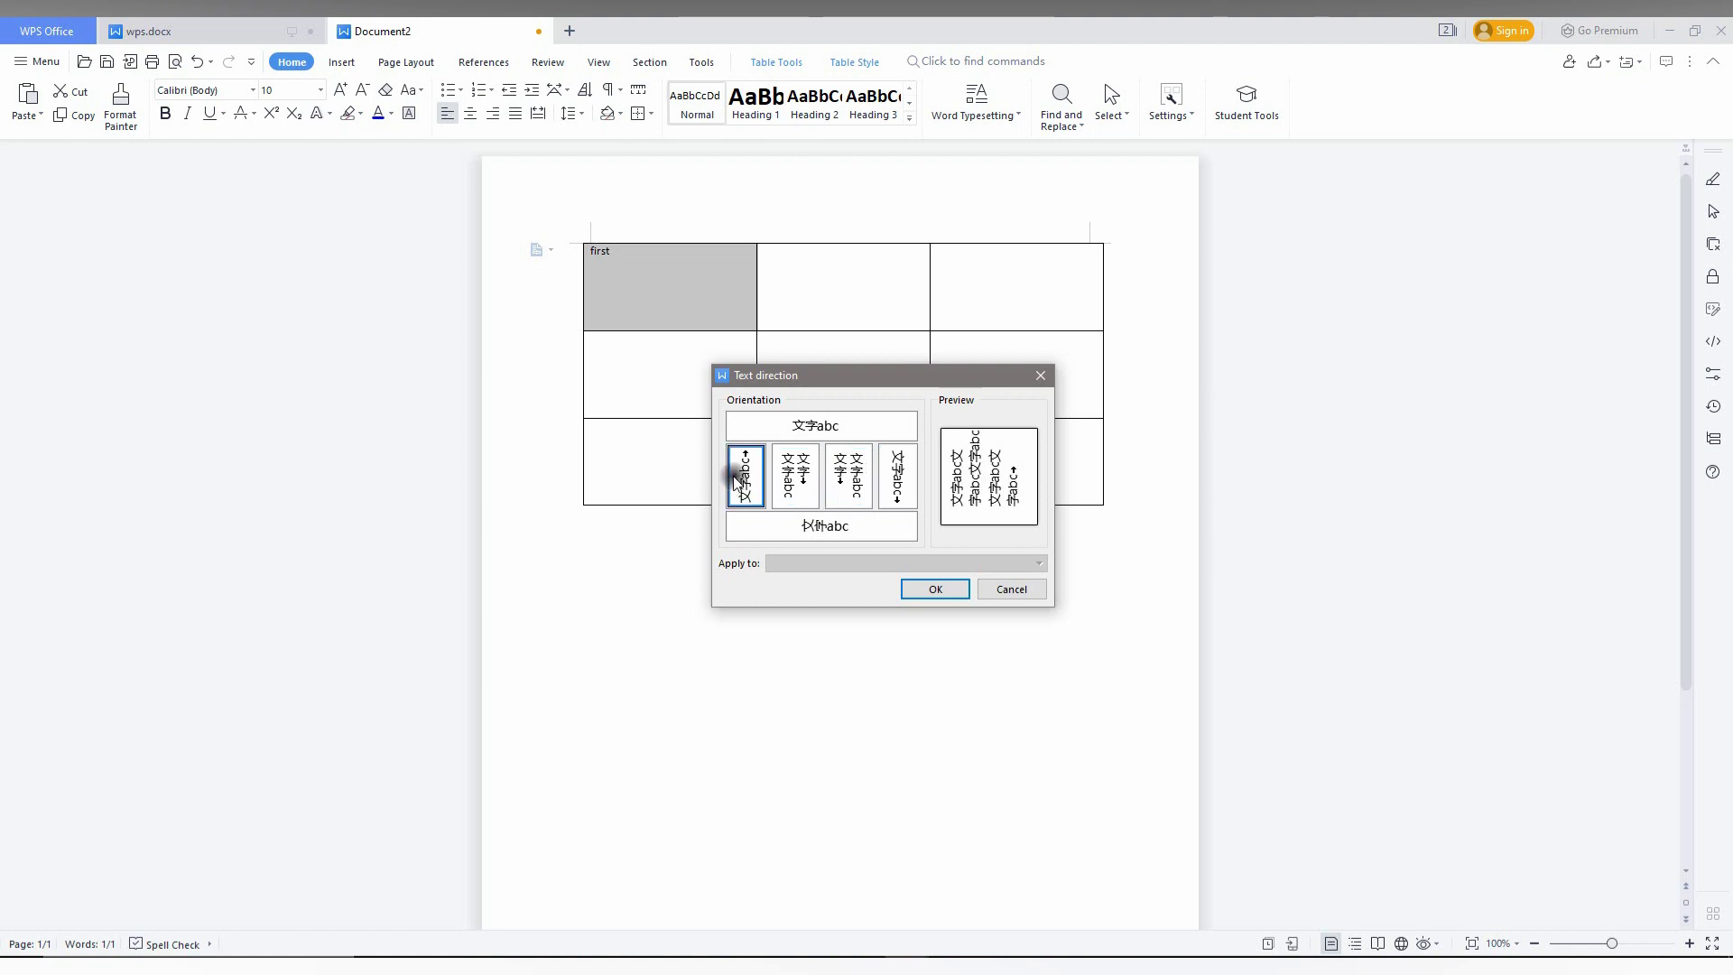
click(943, 590)
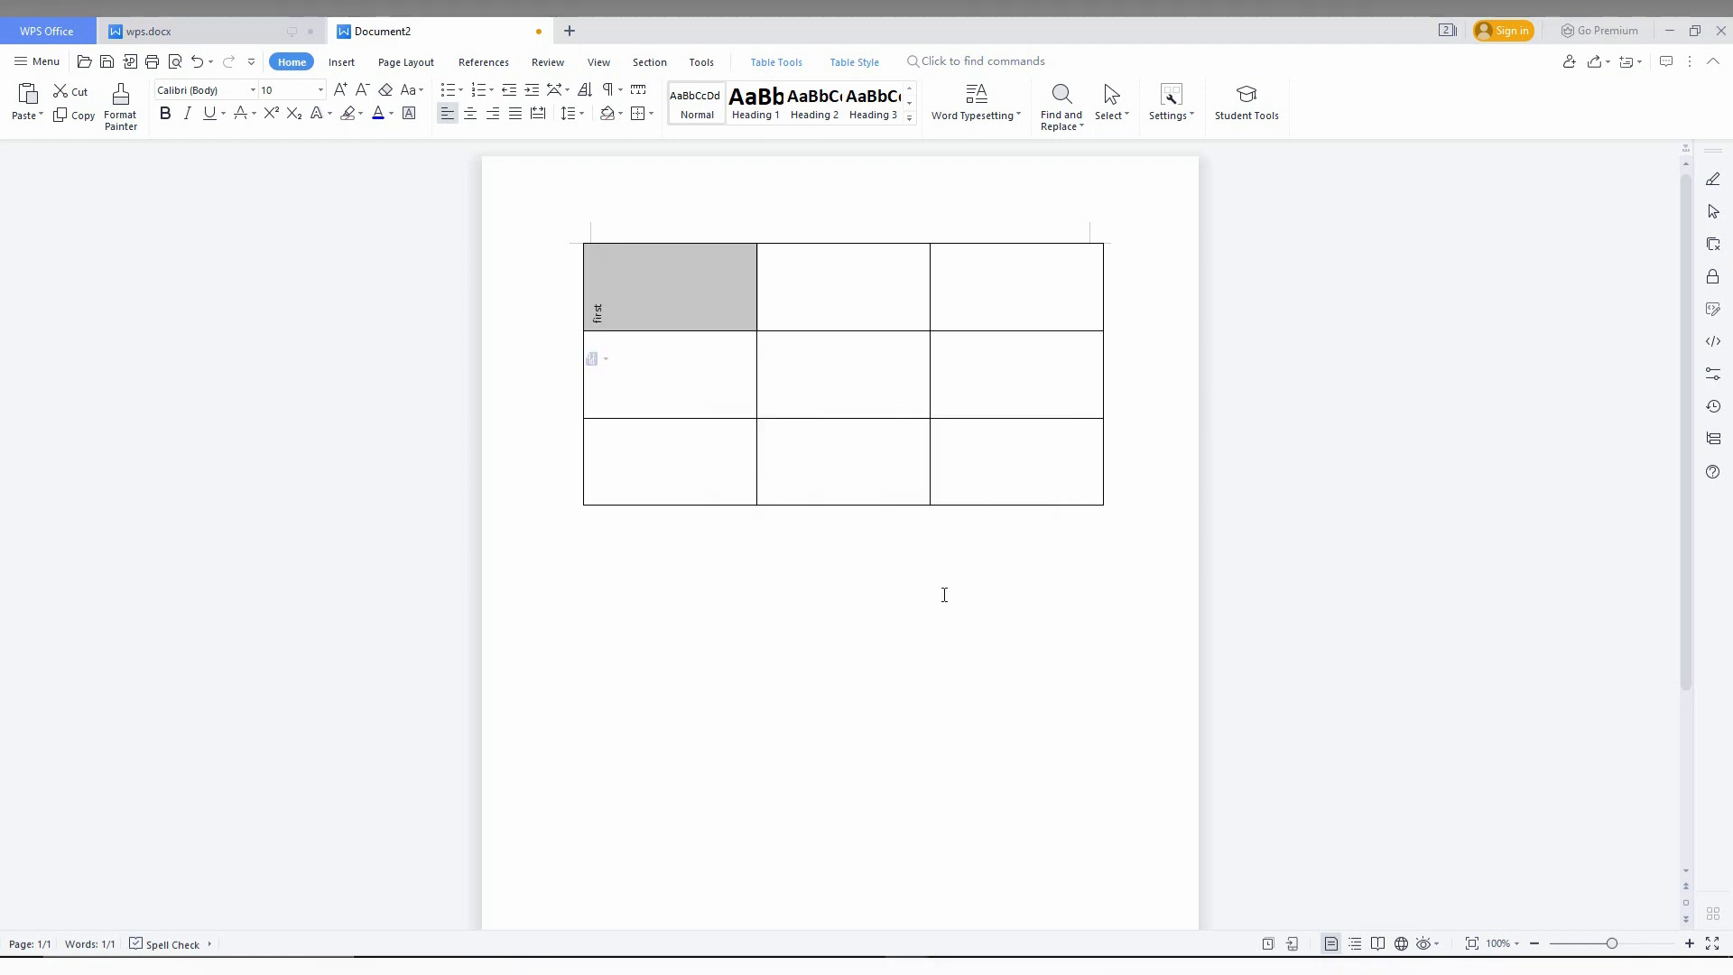
Step: Reapply the upward-reading vertical orientation to the selected word 'first'
click(734, 619)
drag(600, 281, 603, 315)
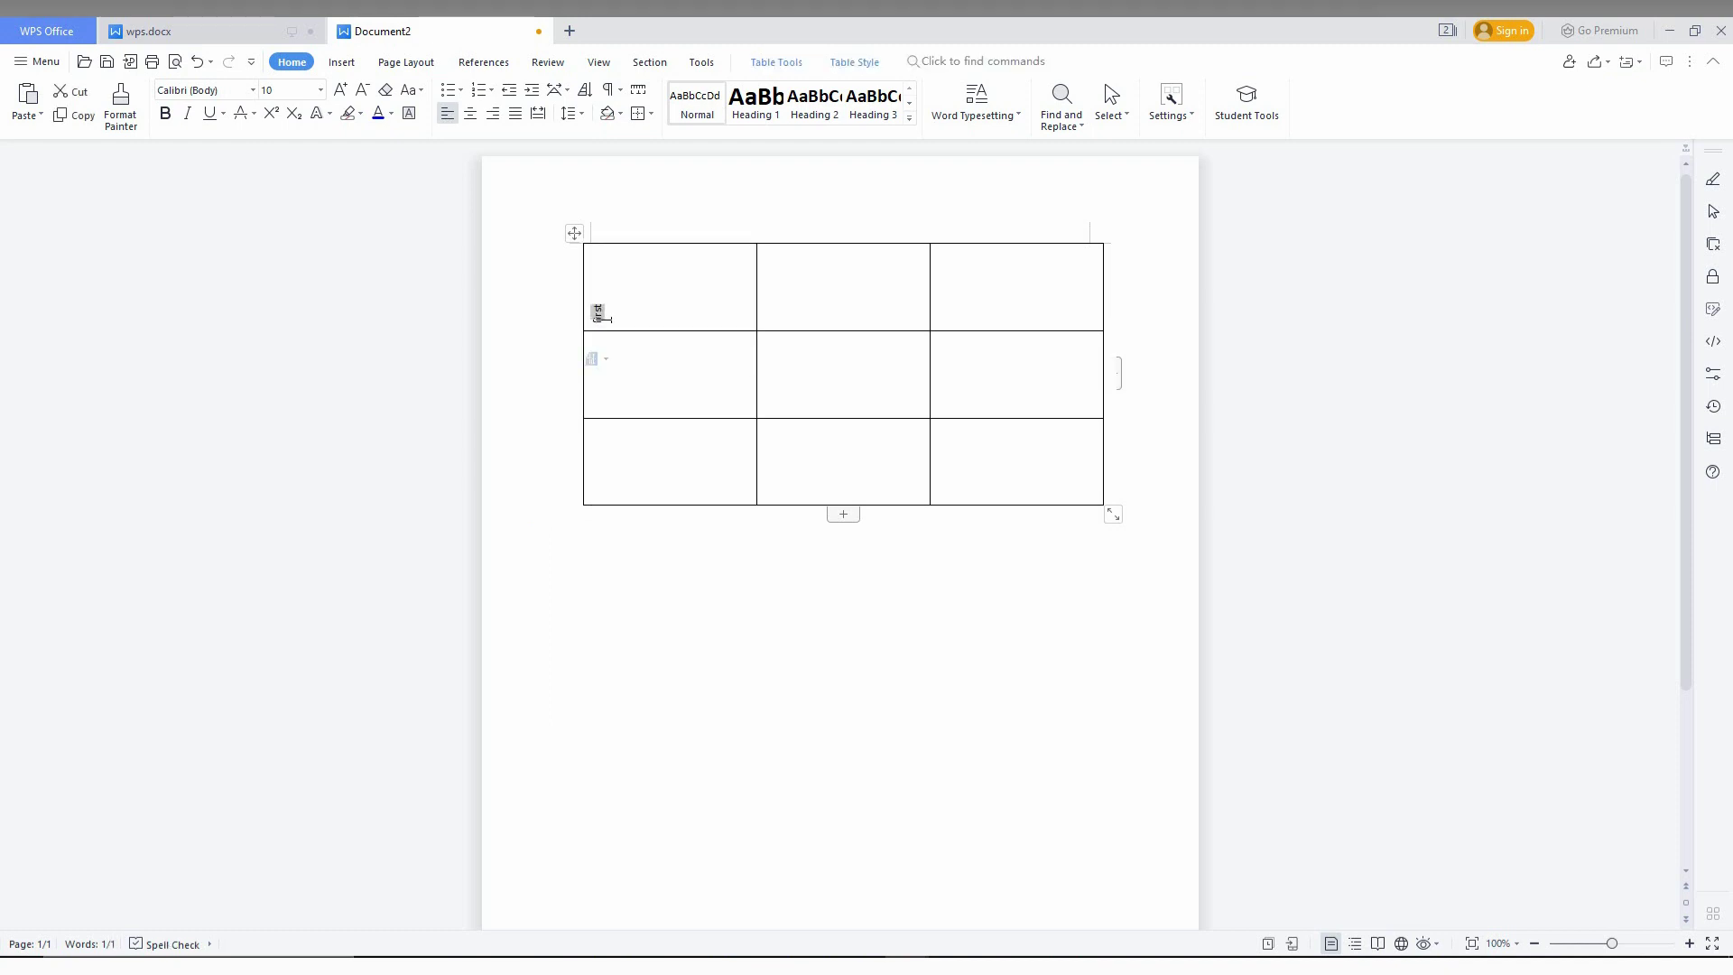
right_click(600, 315)
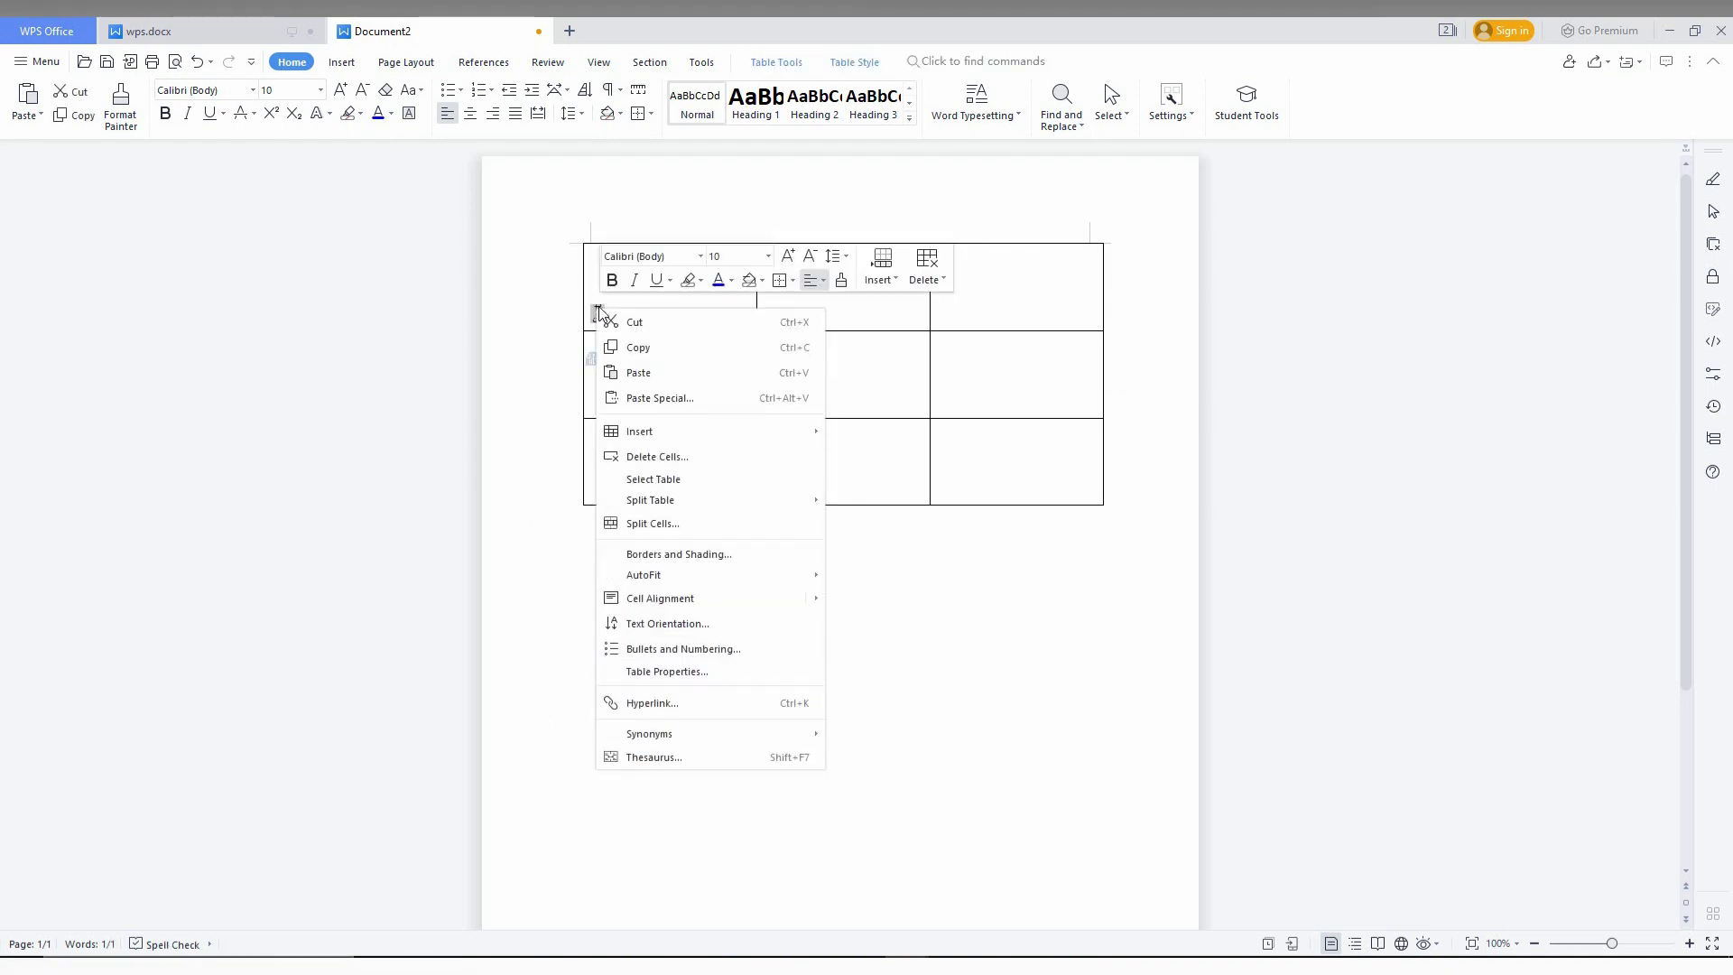
click(681, 624)
click(796, 477)
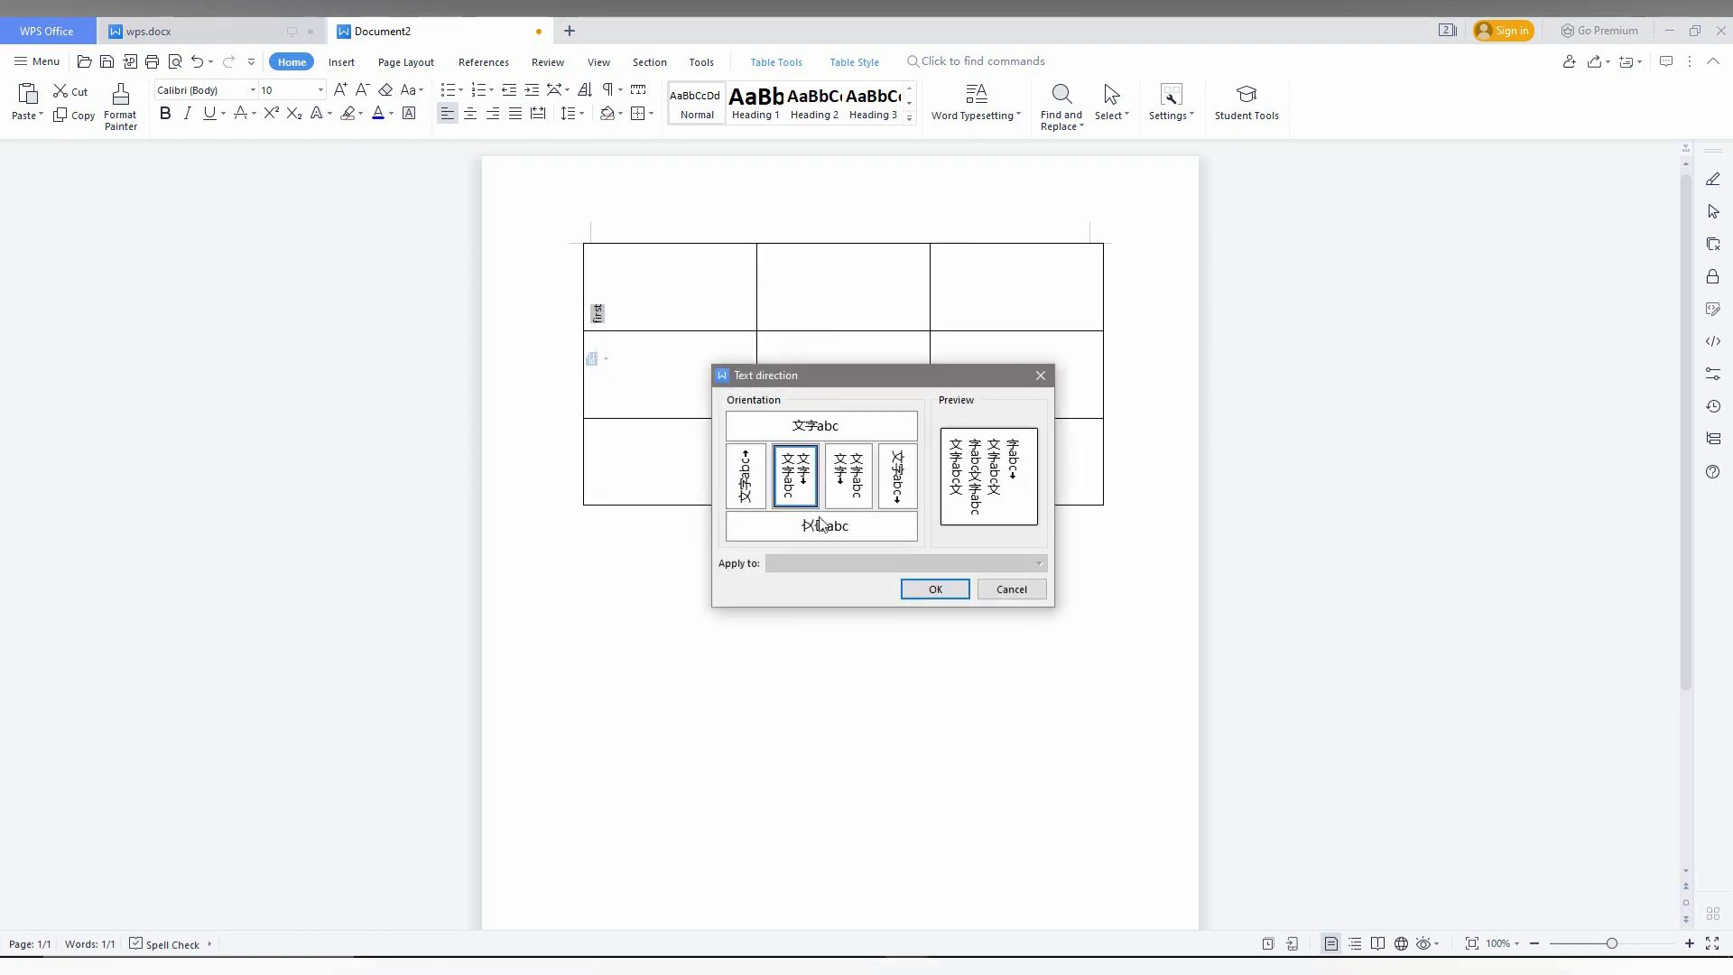
click(902, 474)
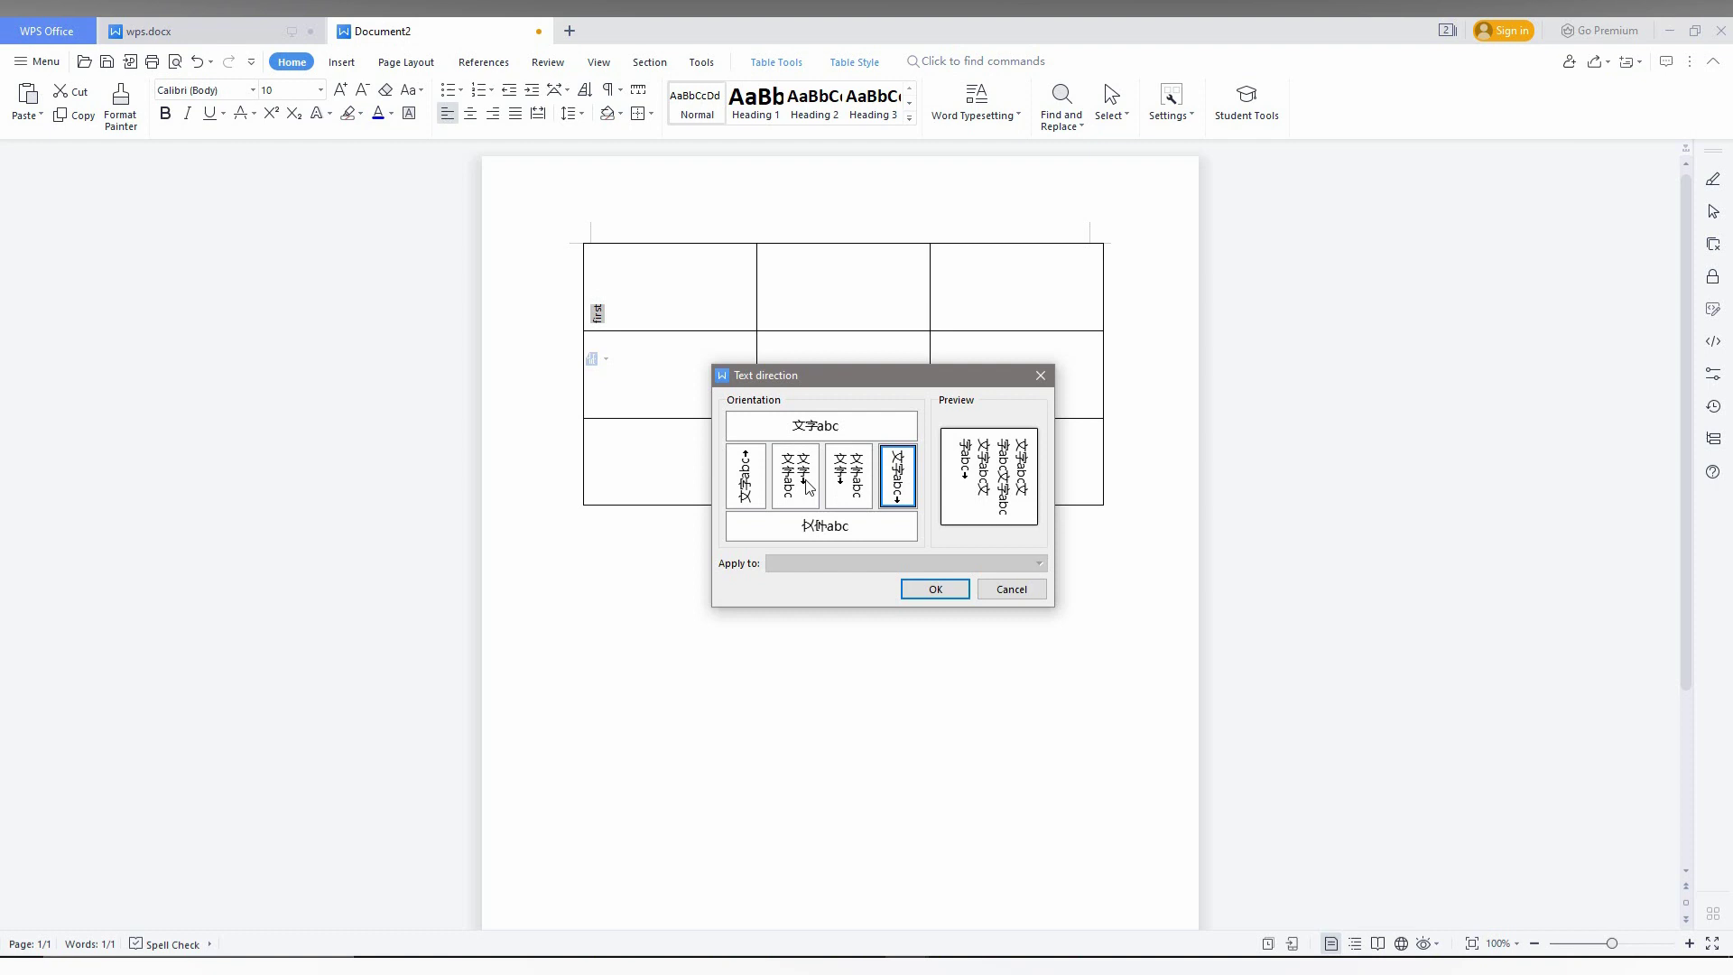
click(804, 482)
click(743, 481)
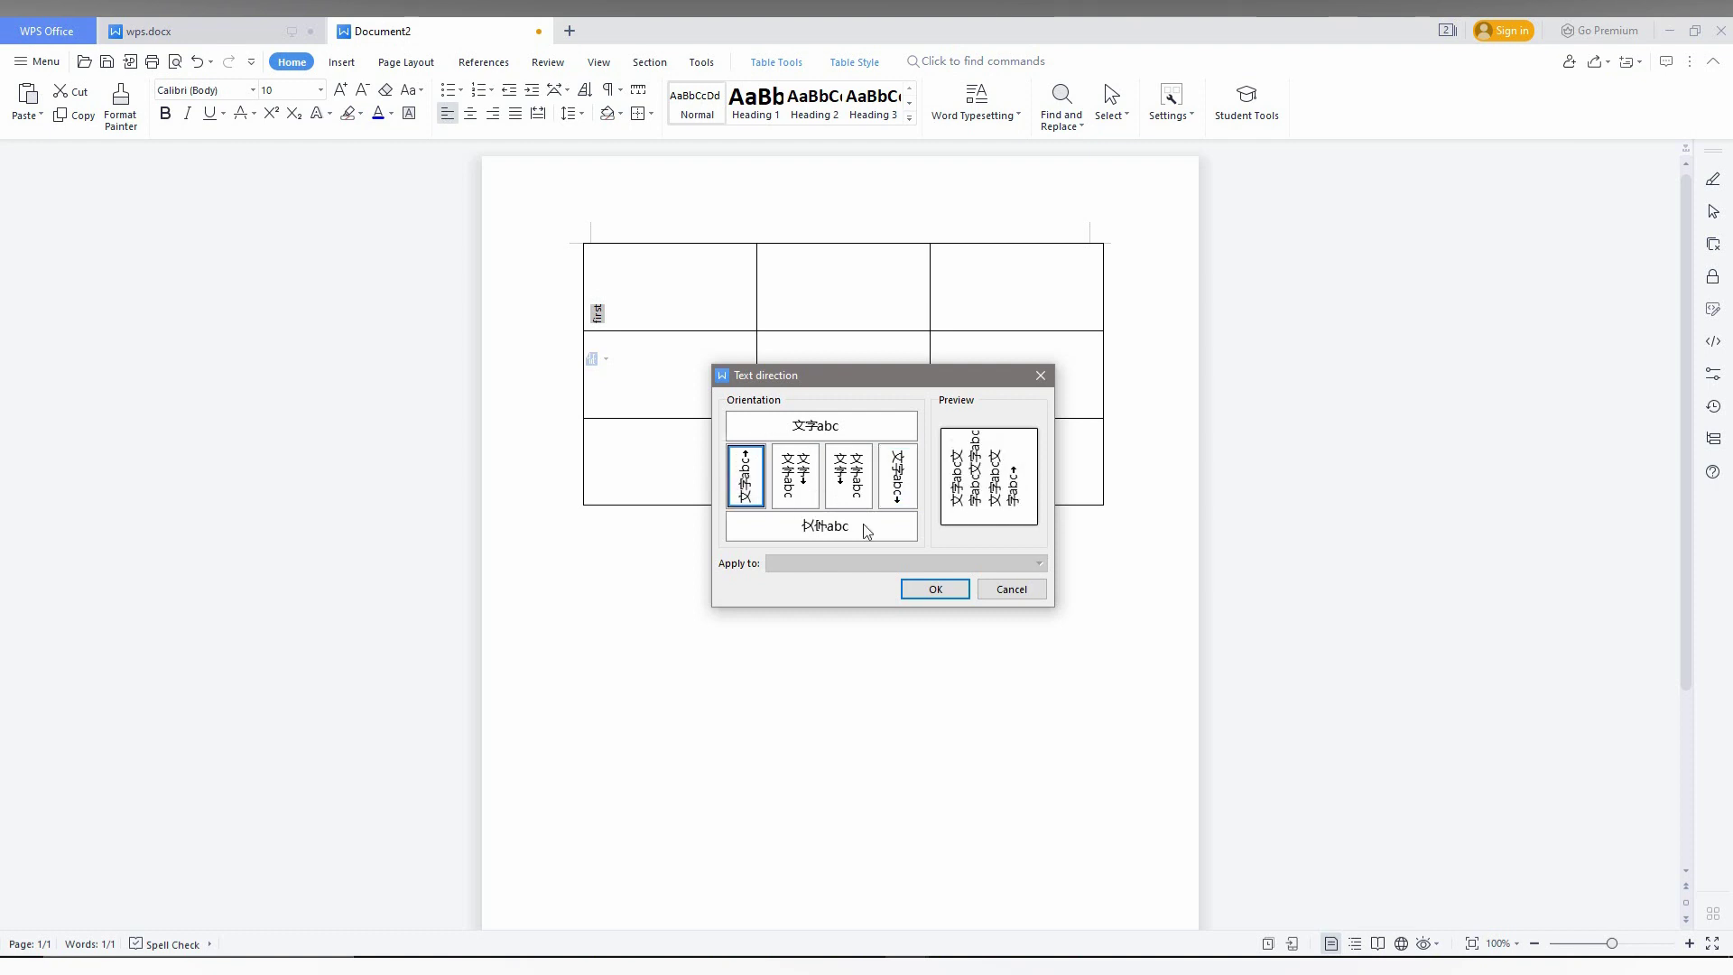
click(947, 591)
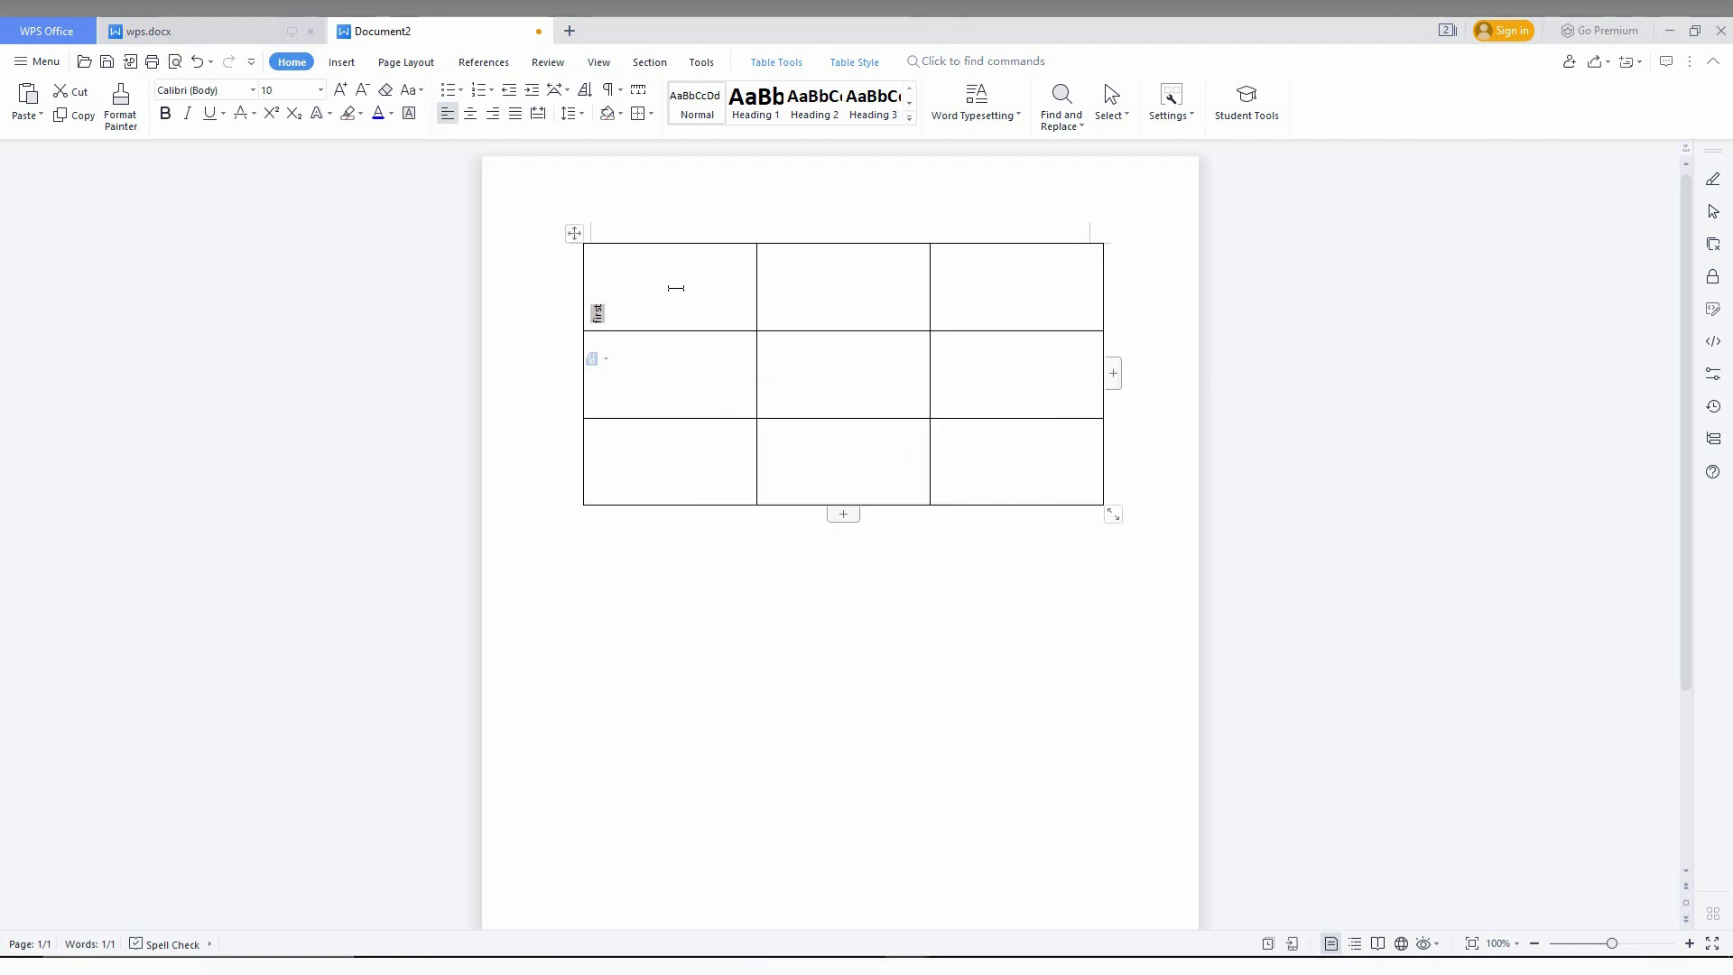
Step: Set the vertical word 'first' to font size 16, then 22
click(321, 89)
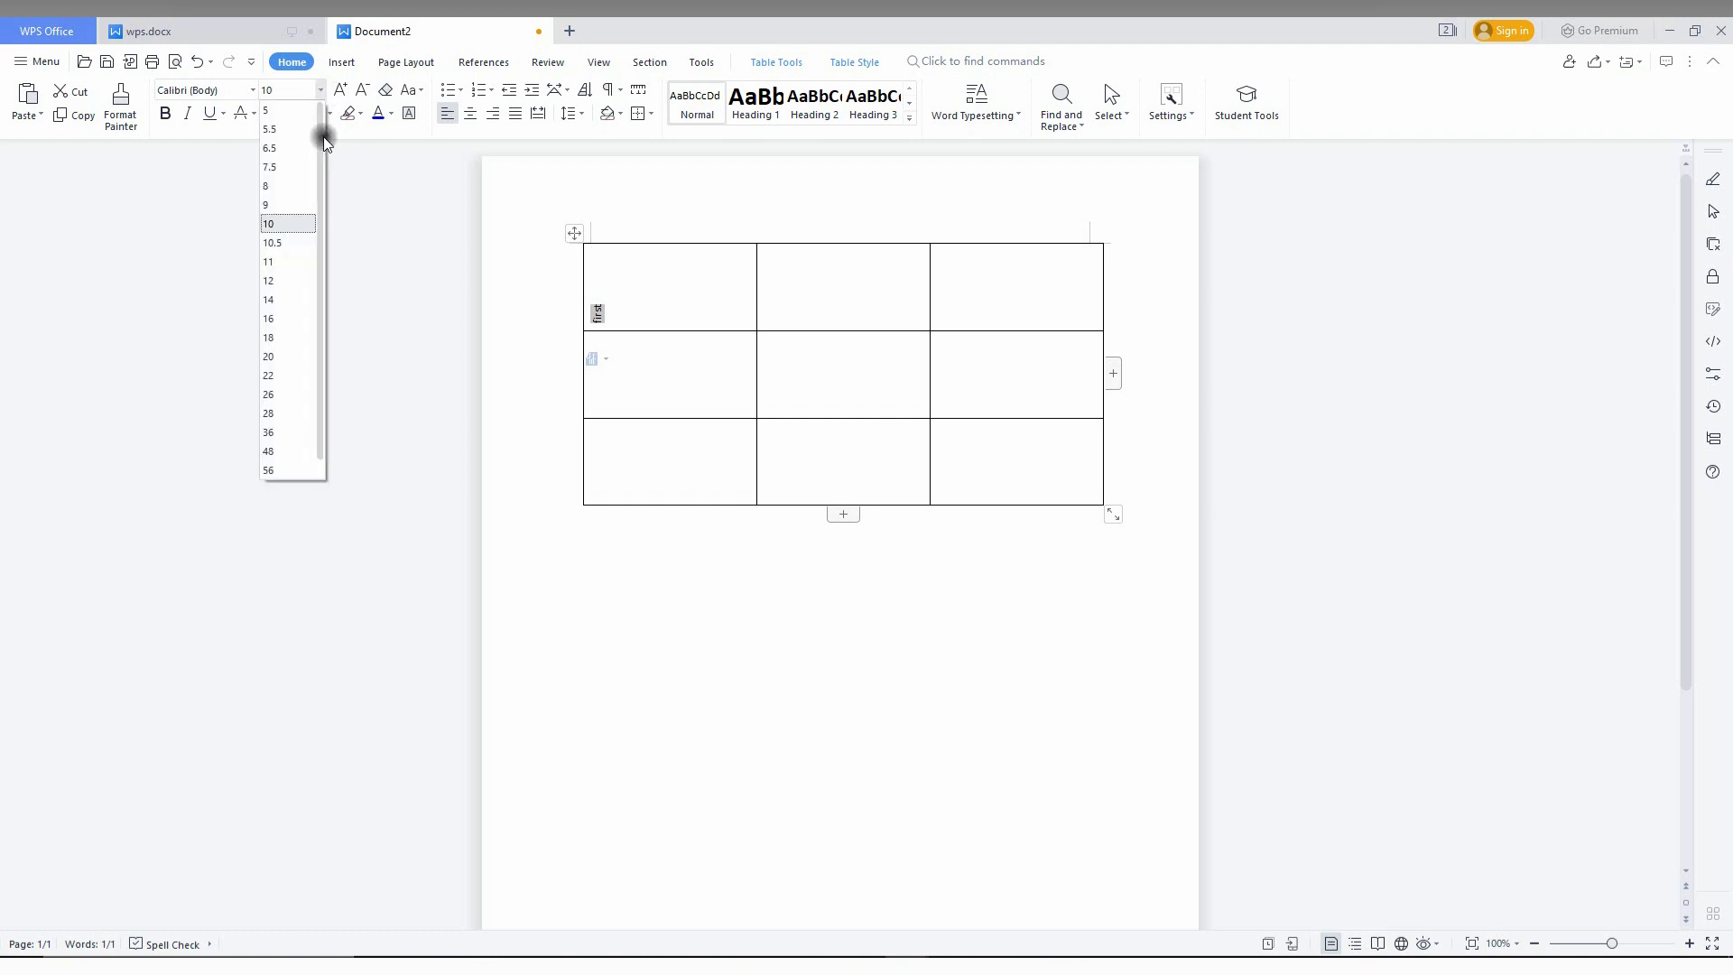
click(273, 318)
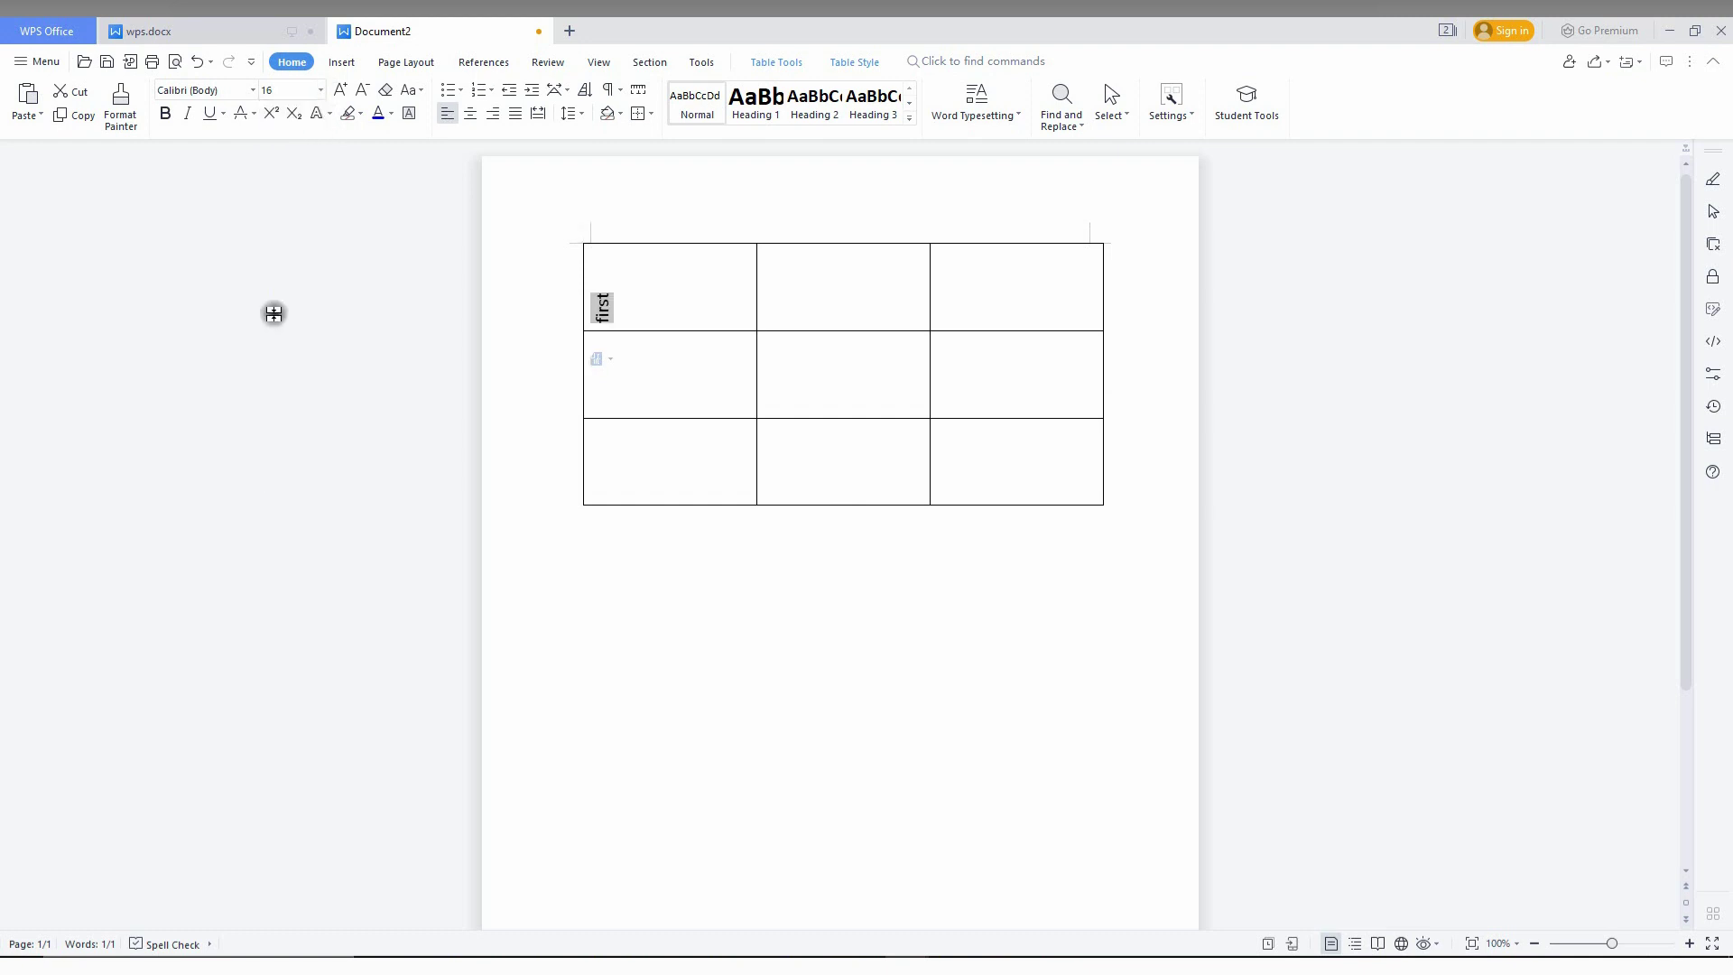
click(321, 89)
click(287, 374)
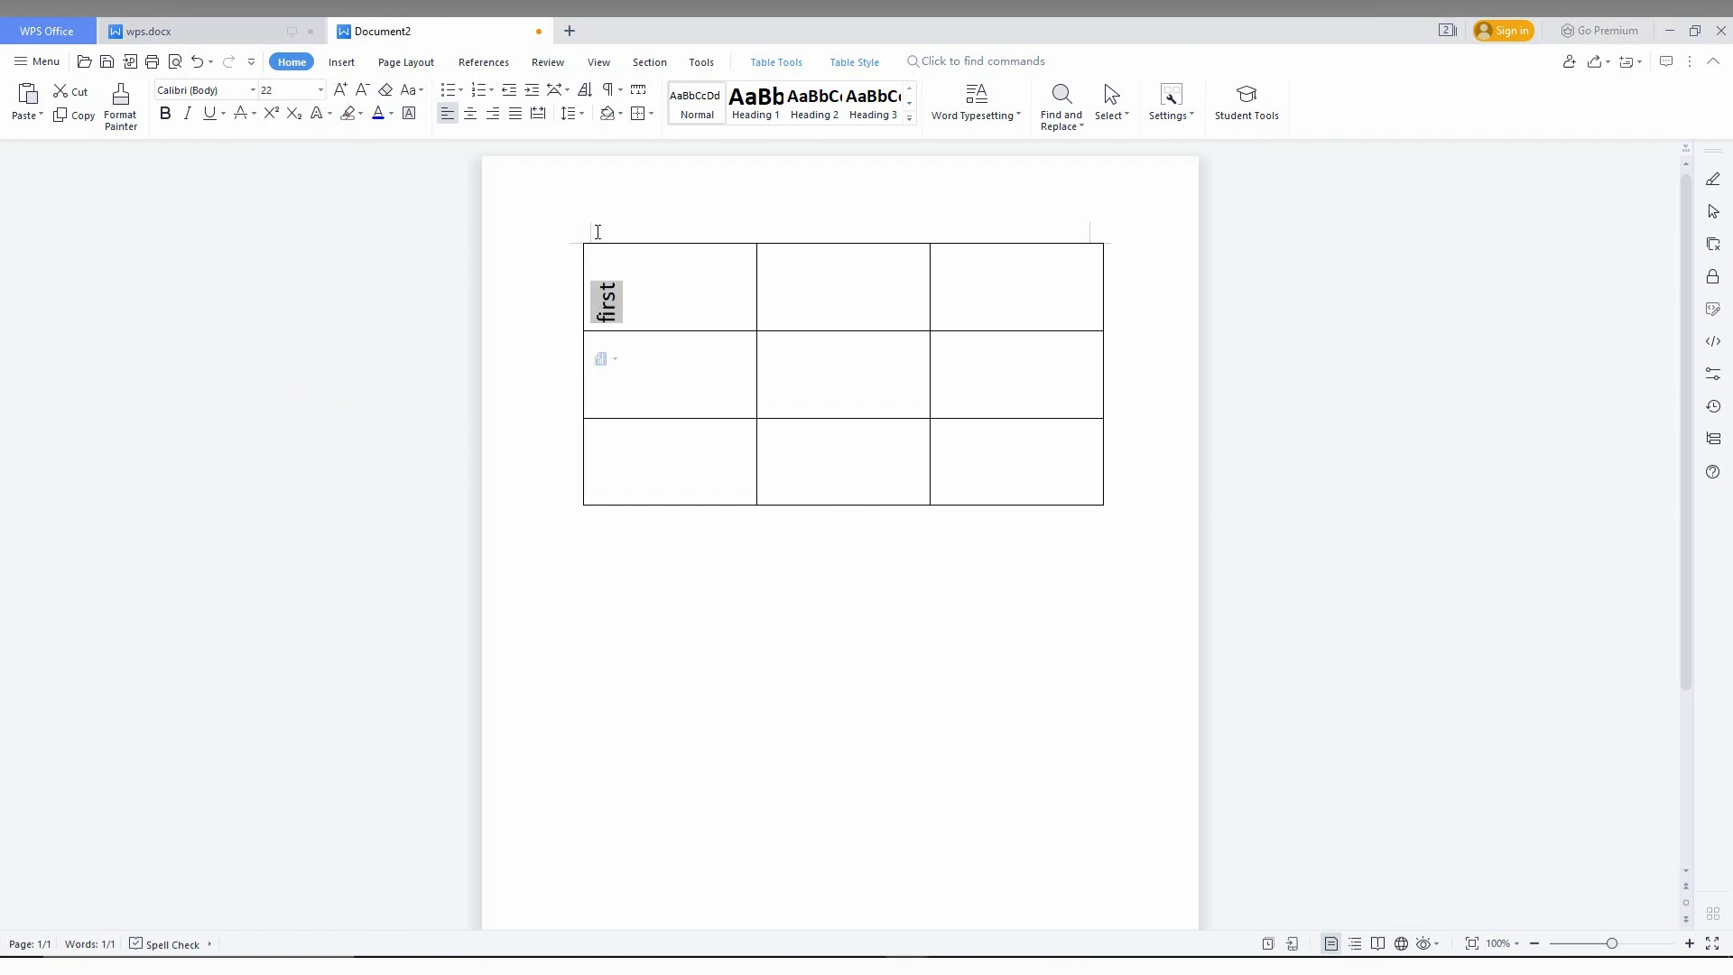
click(596, 265)
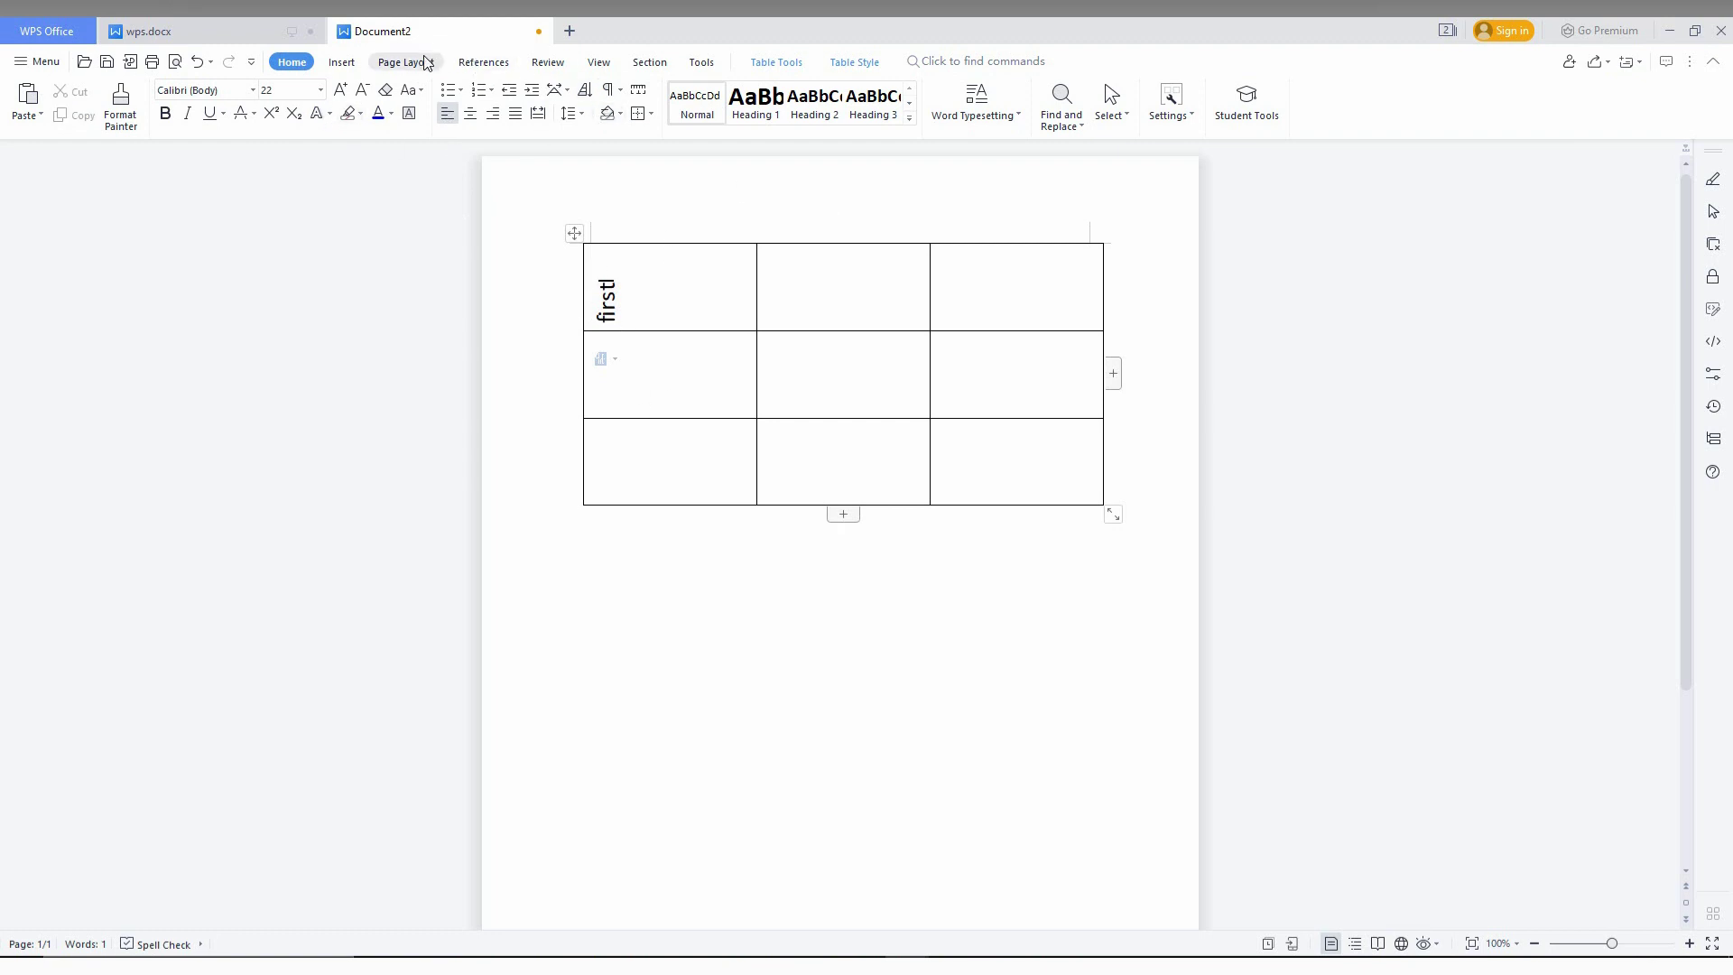
Step: Draw a vertical text box in the left cell of the table's second row
click(356, 64)
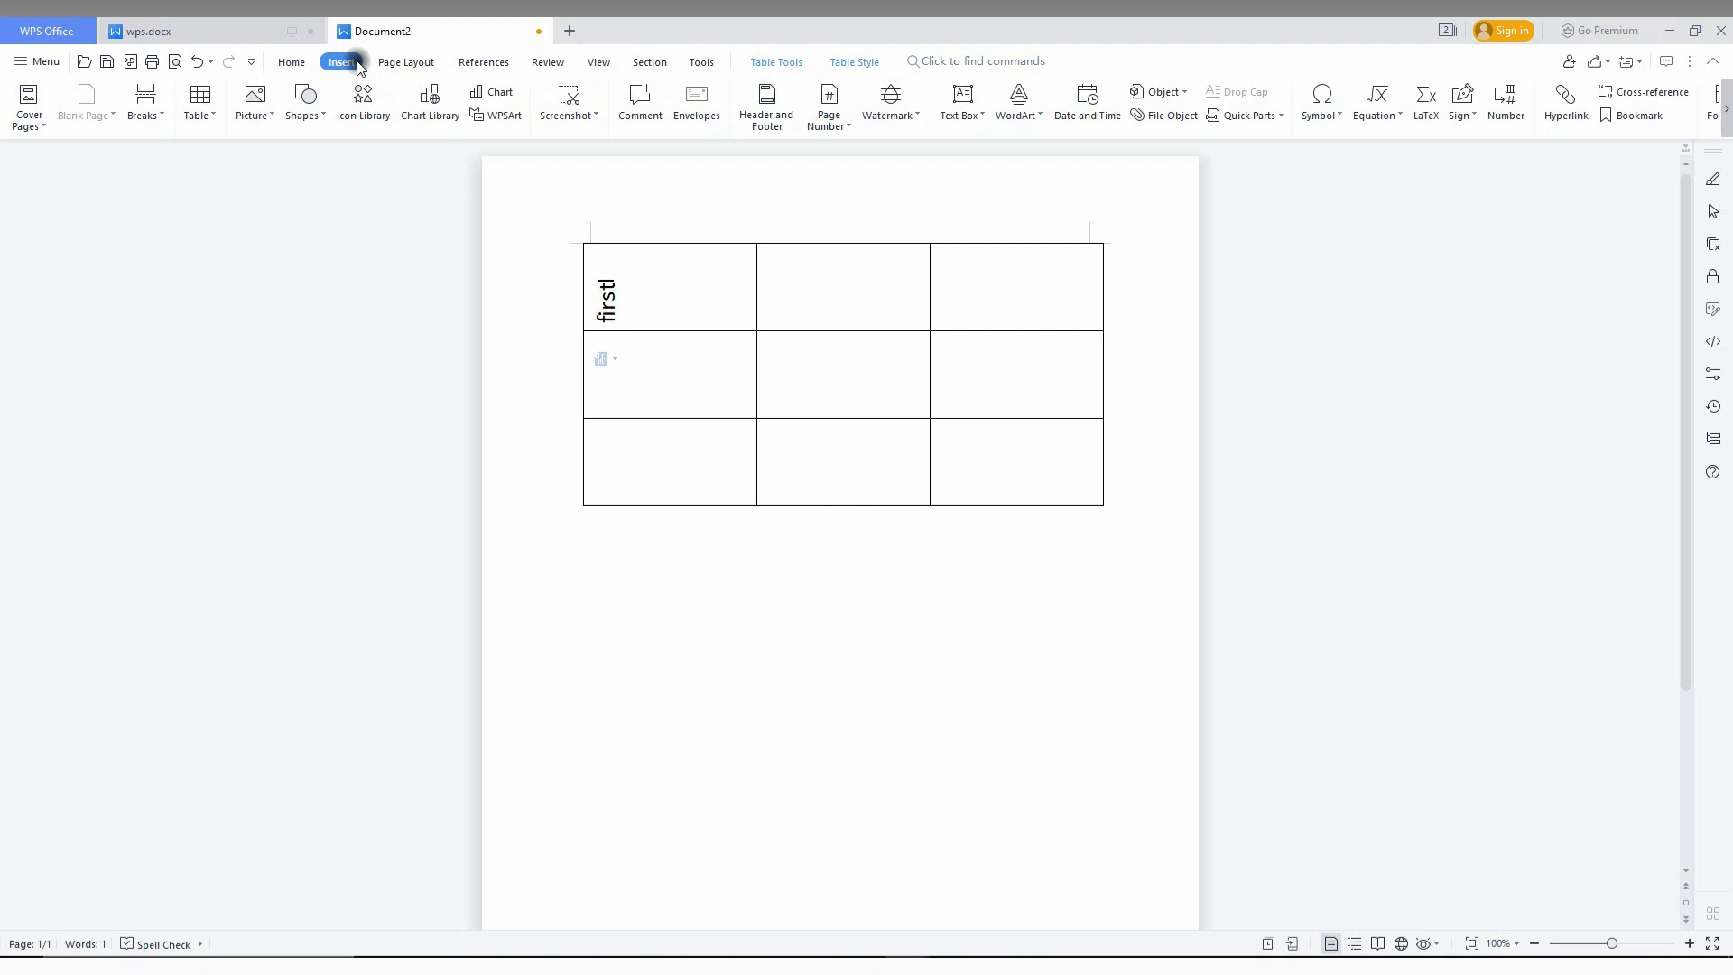
click(969, 116)
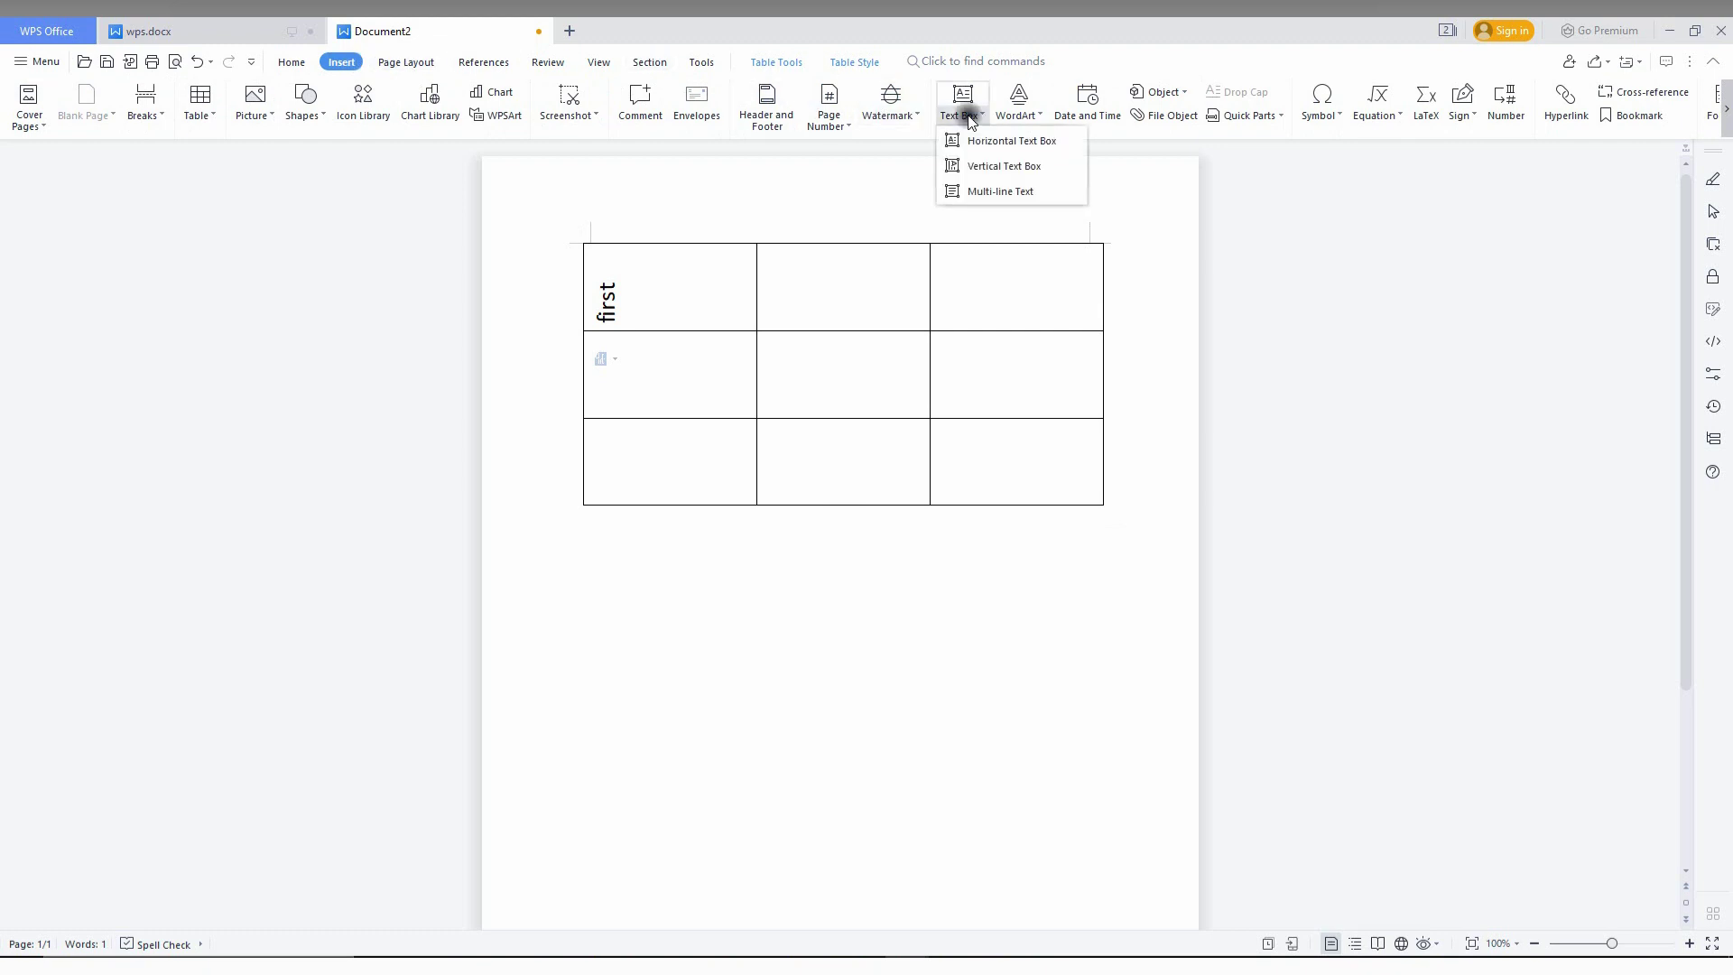
click(973, 166)
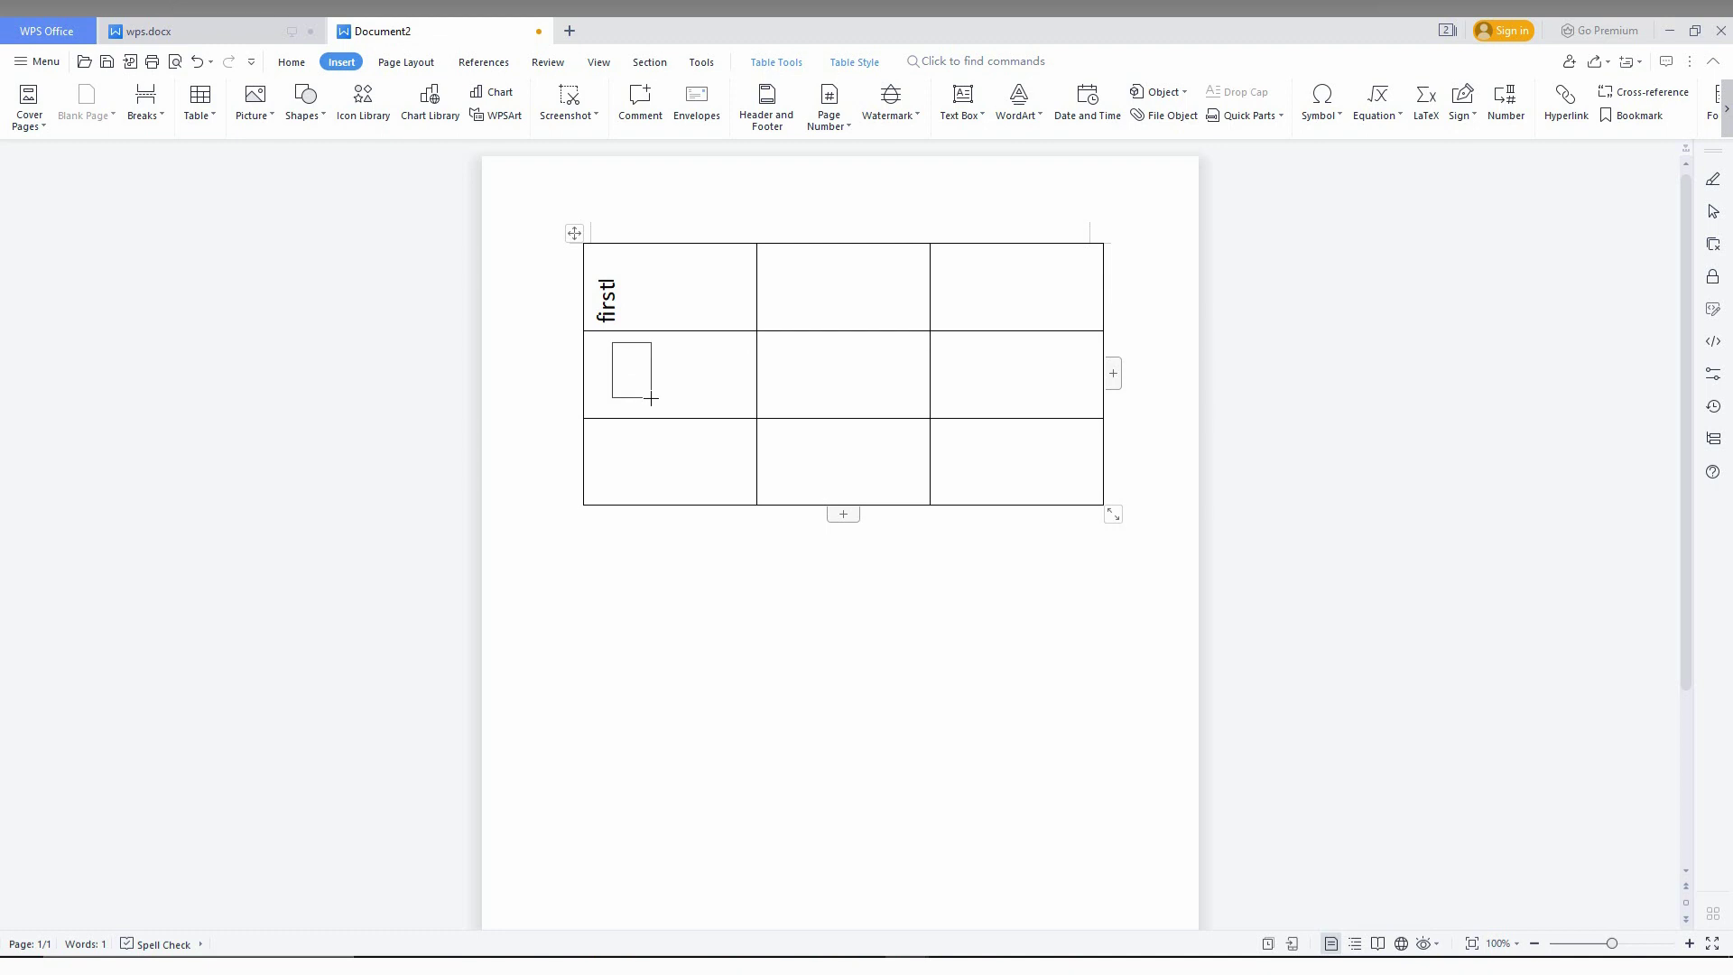
drag(614, 343, 651, 403)
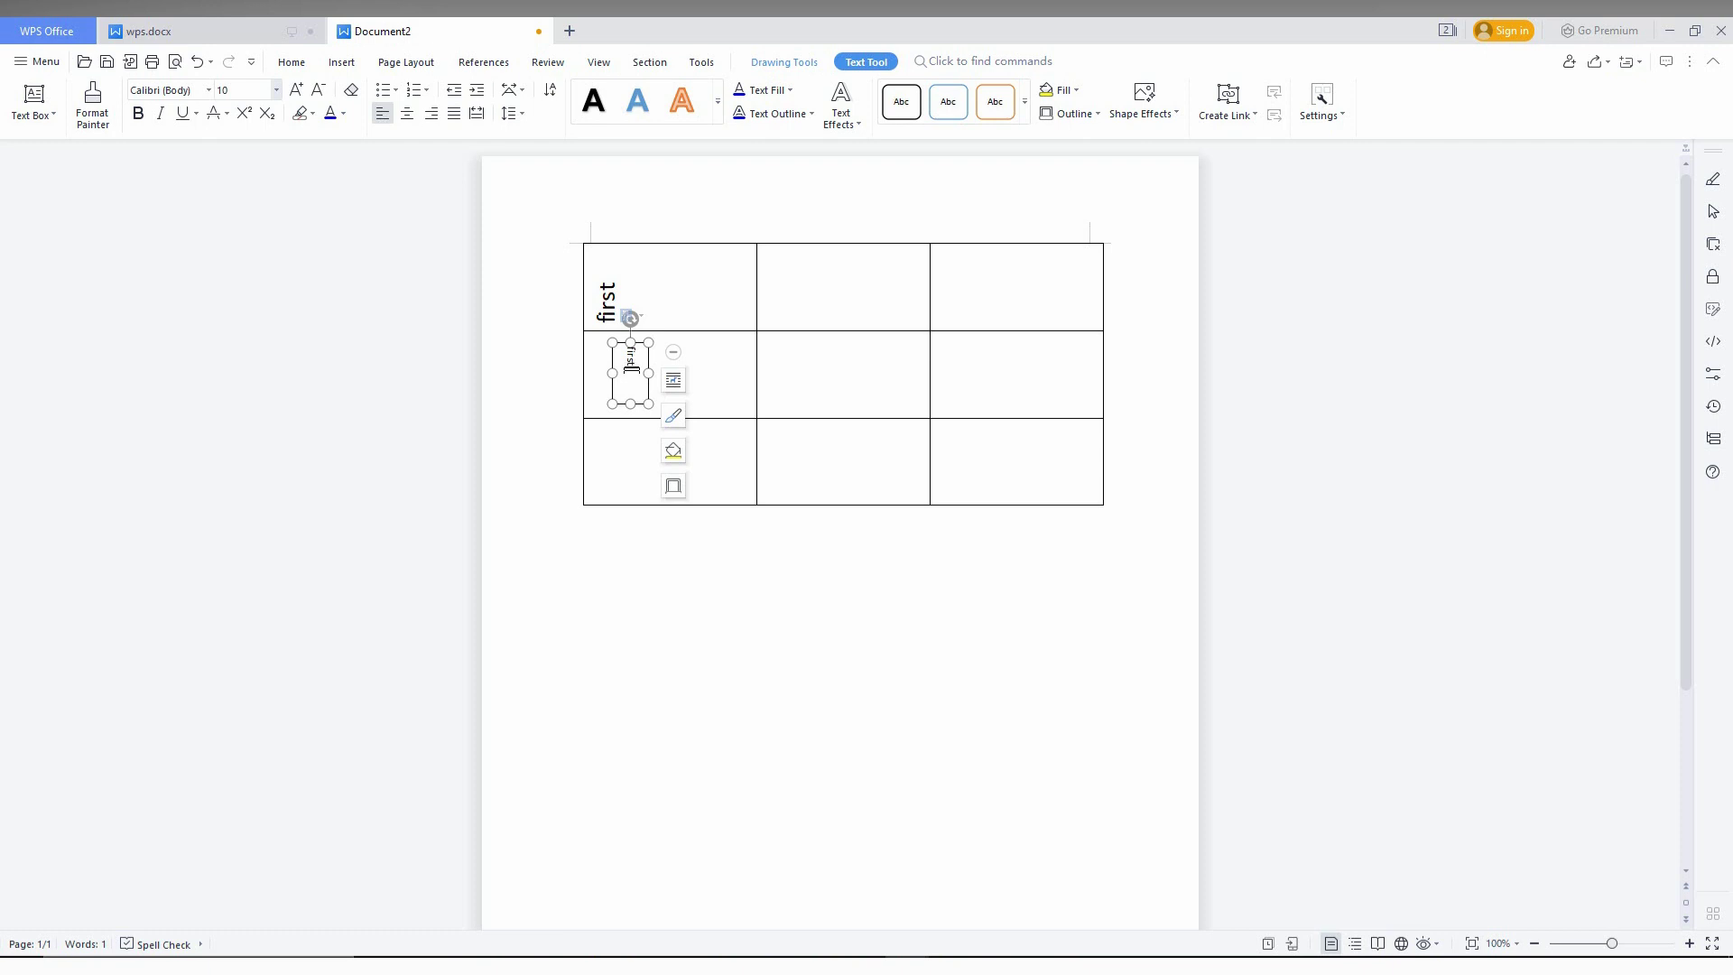
Step: Set the word 'first' in the text box to font size 16
double_click(631, 363)
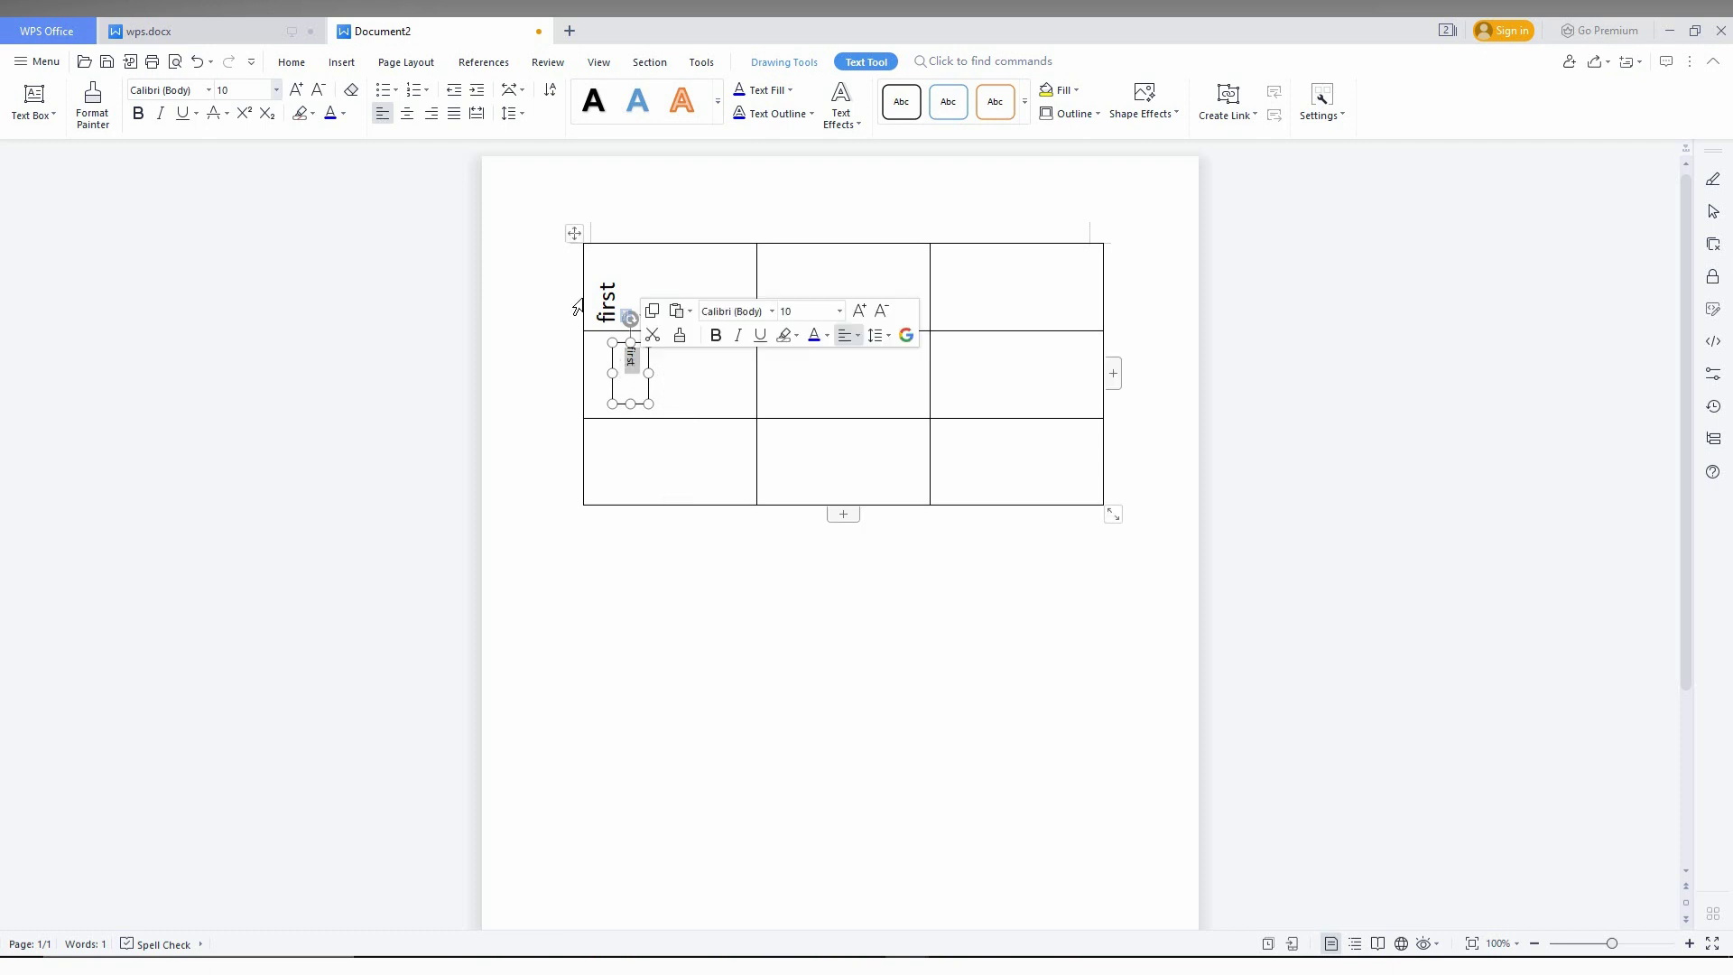
click(276, 89)
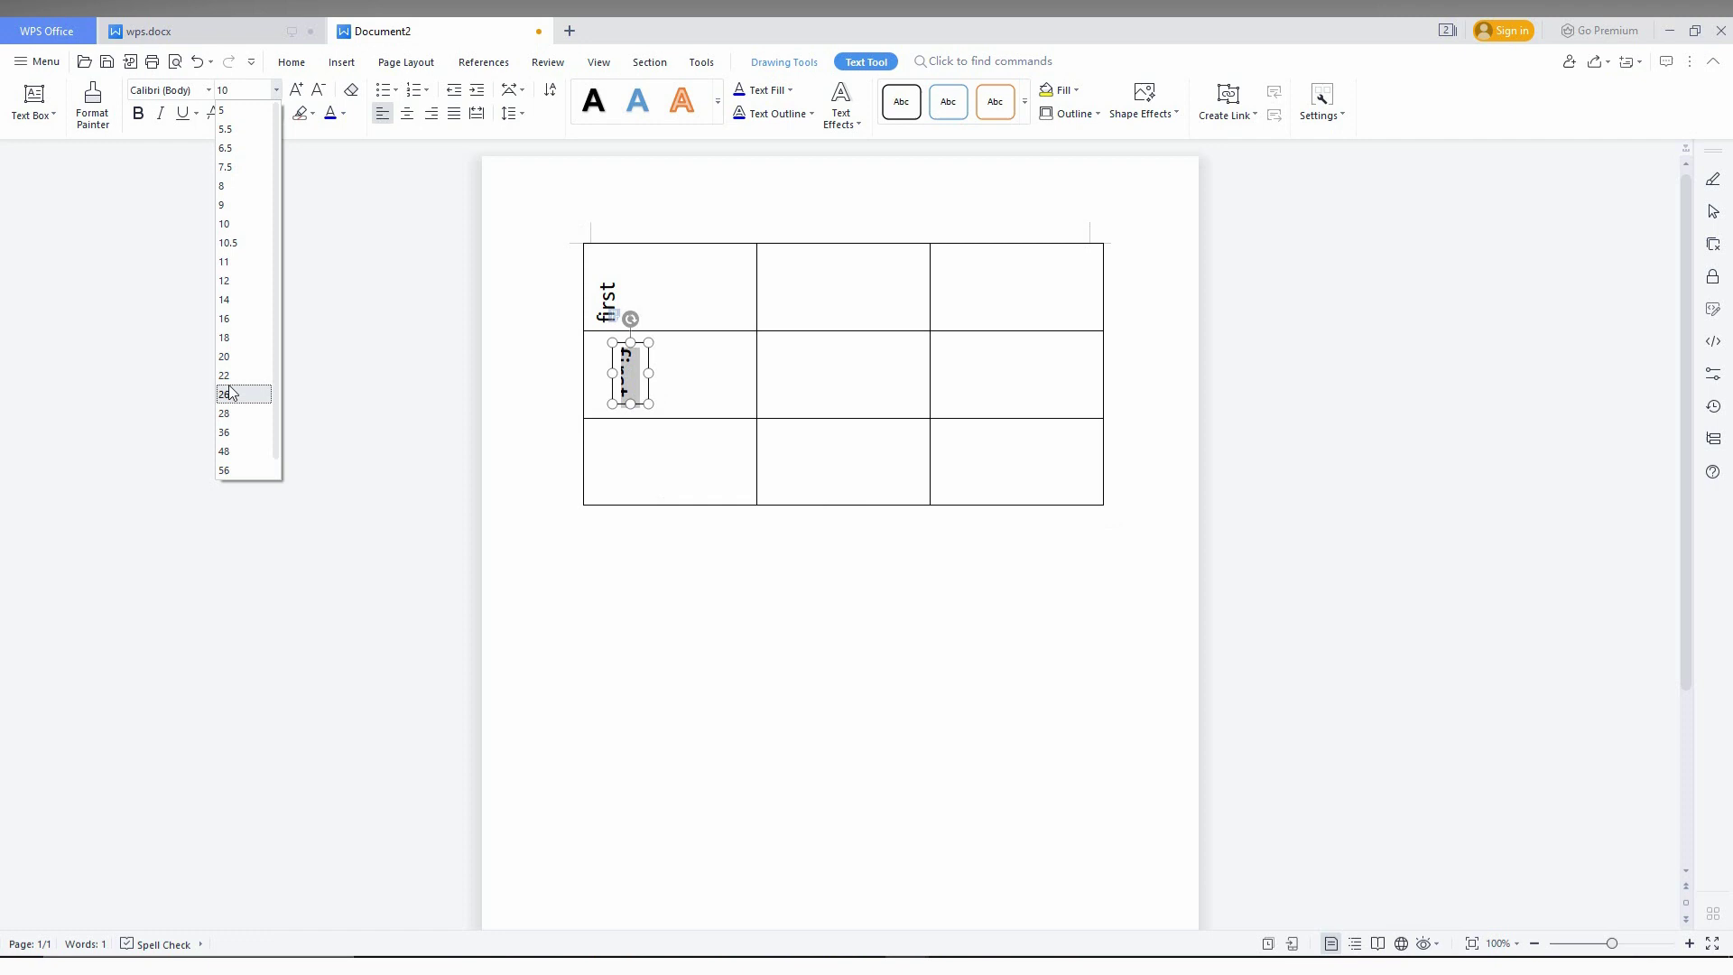
click(225, 318)
mouse_move(628, 323)
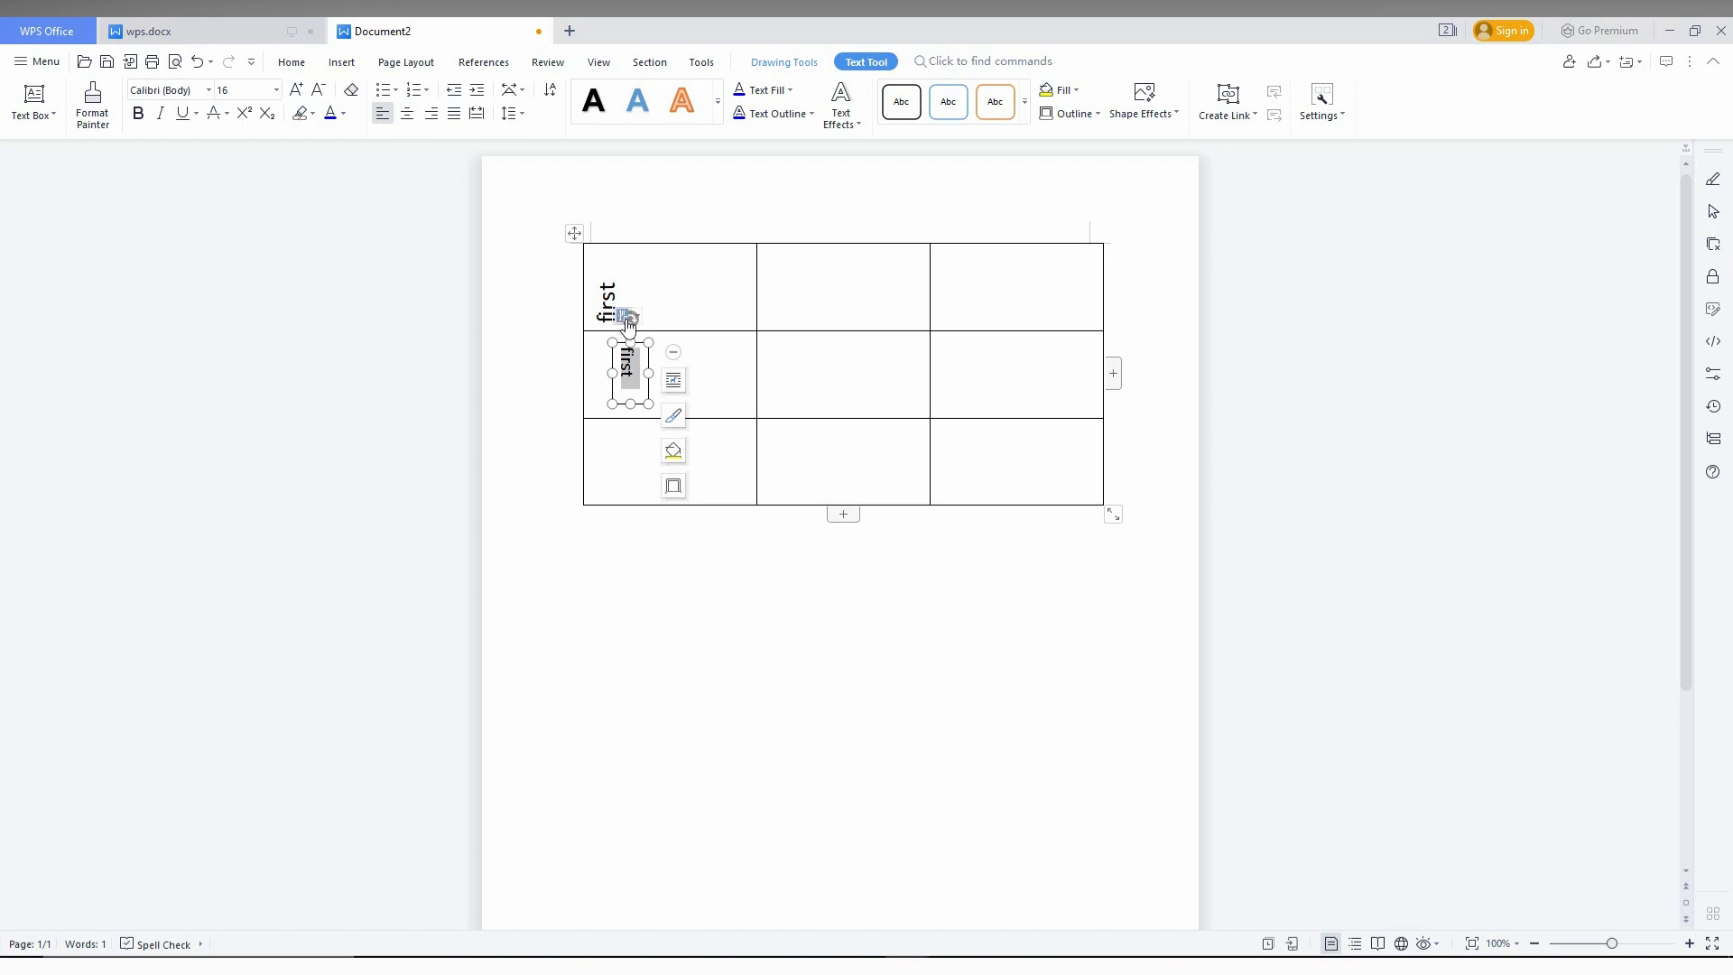
Step: Shorten the text box from its top edge and give it no outline
click(521, 325)
click(623, 362)
drag(630, 343, 629, 363)
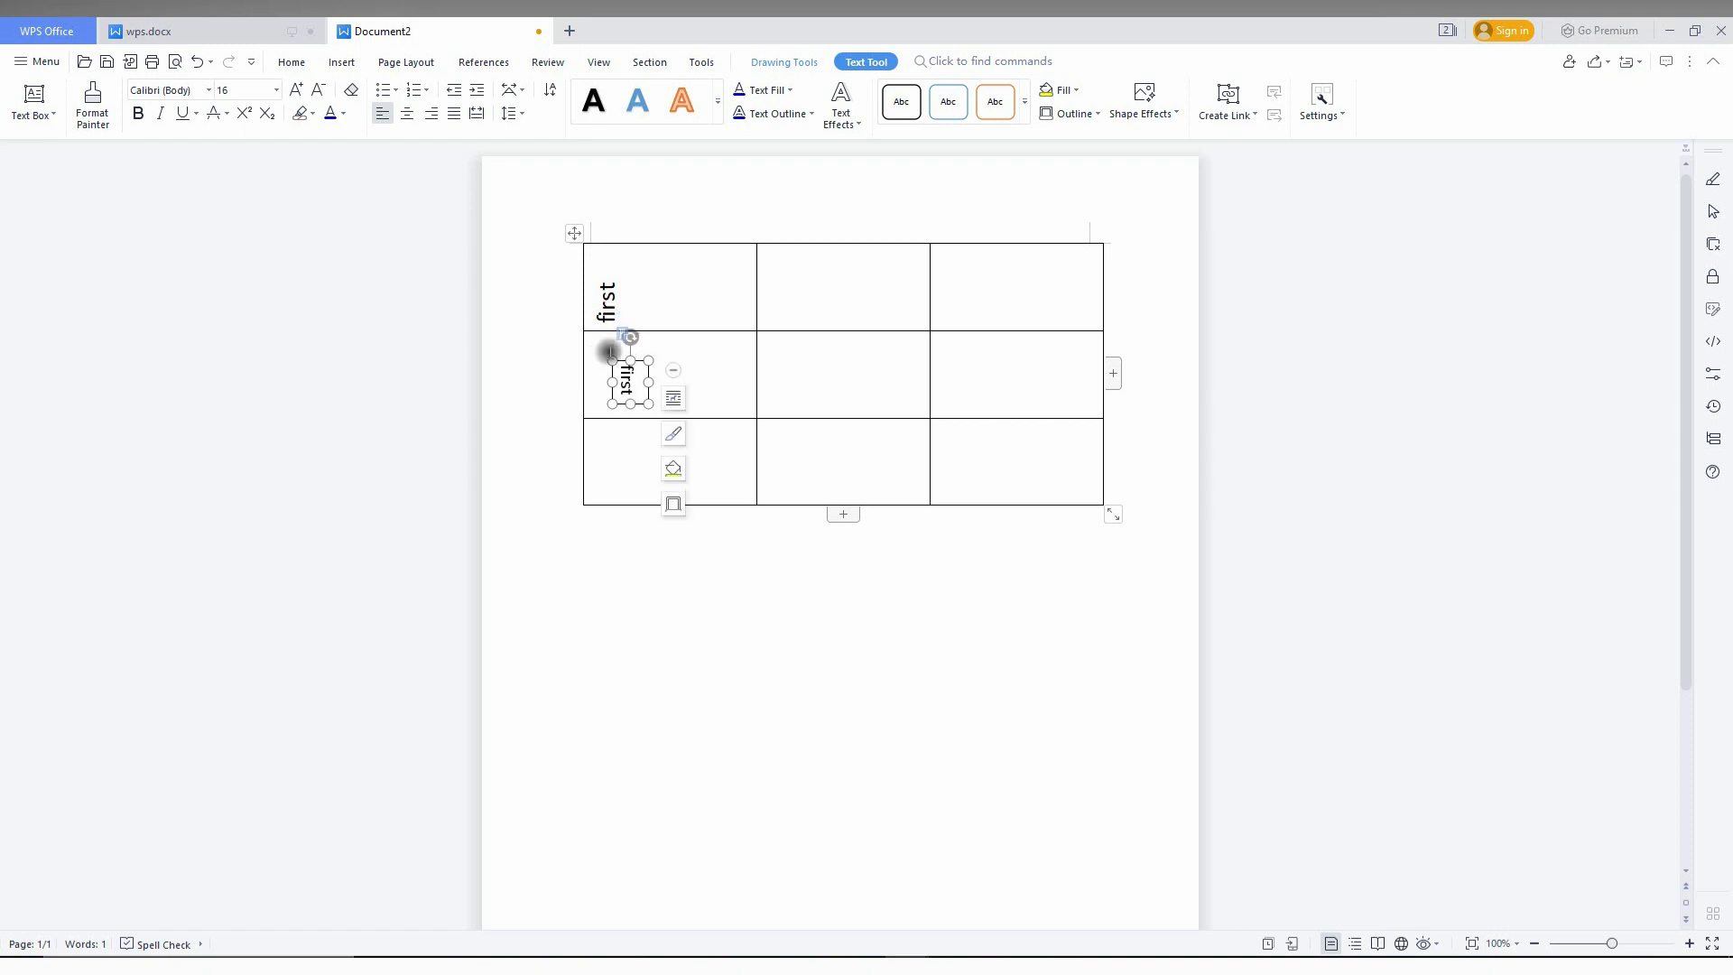
click(609, 353)
click(673, 504)
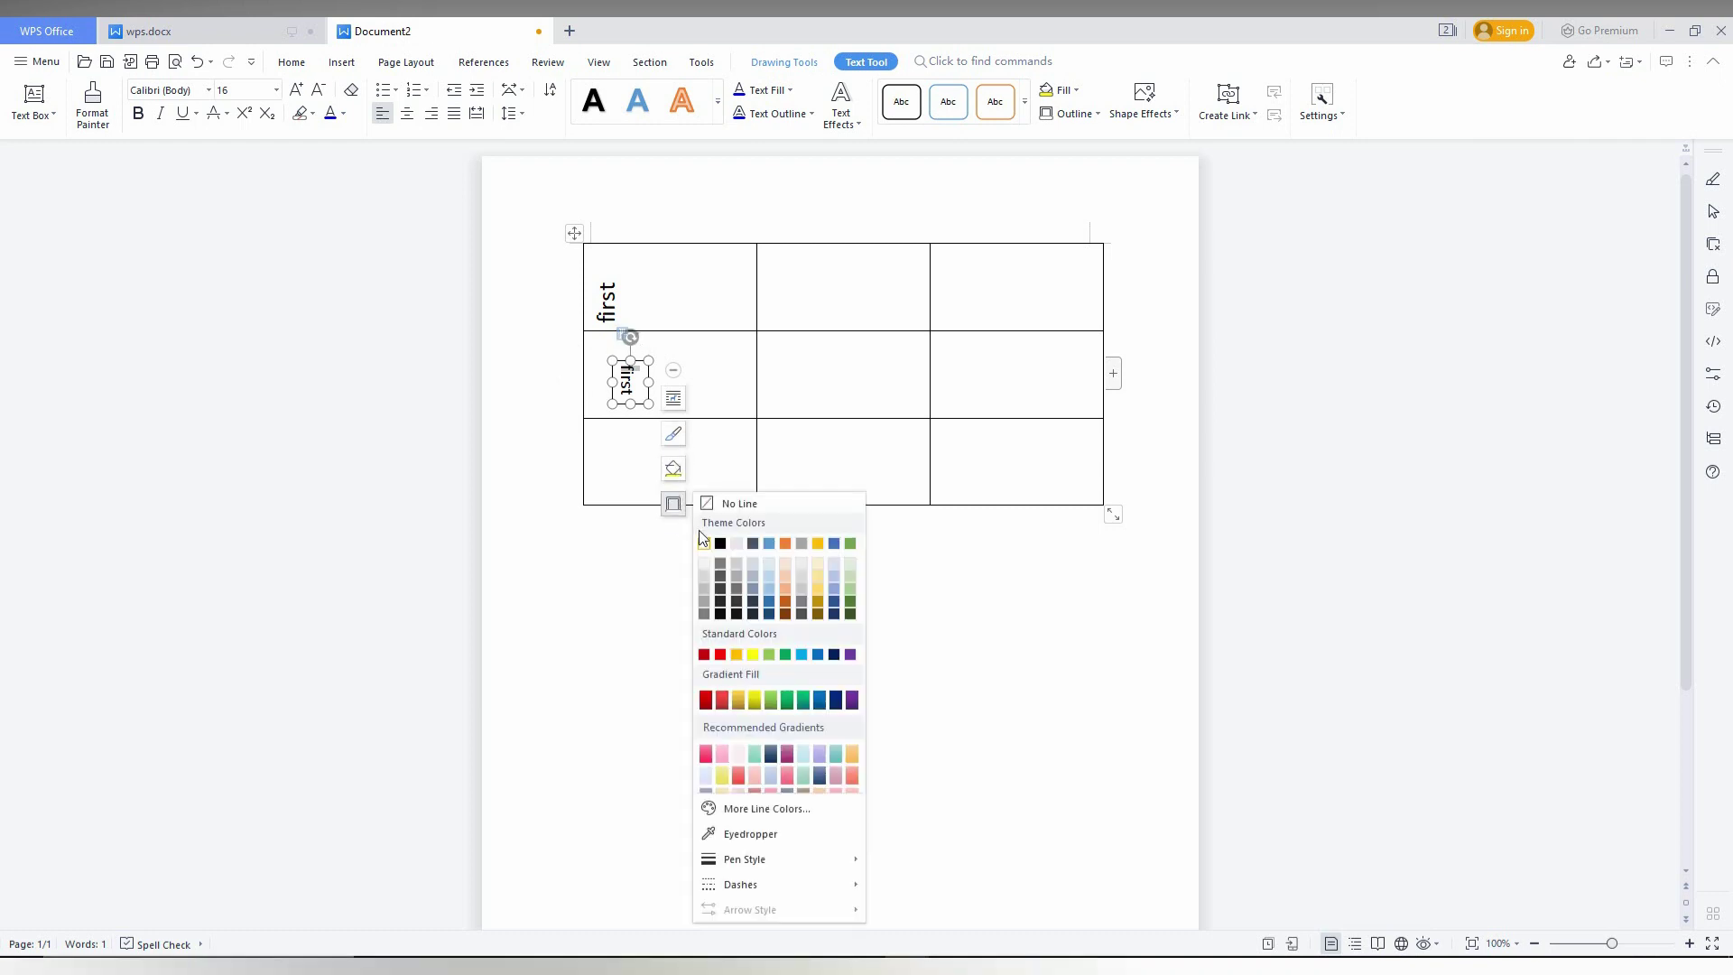
click(708, 503)
click(607, 469)
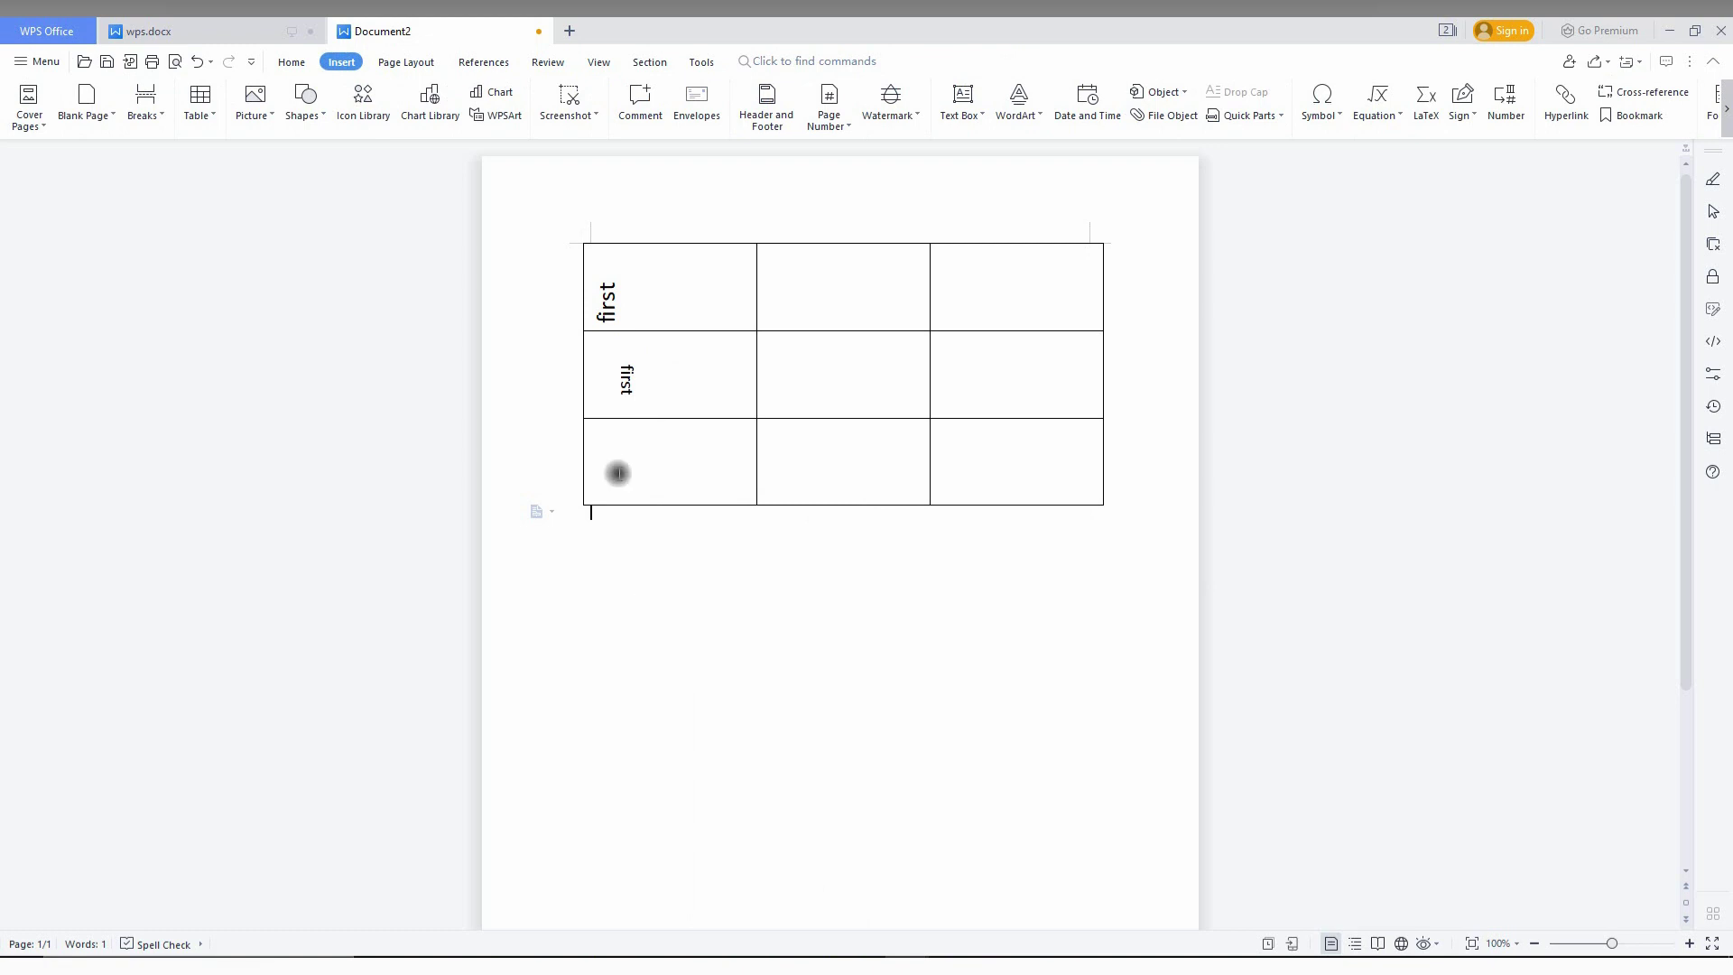
click(630, 378)
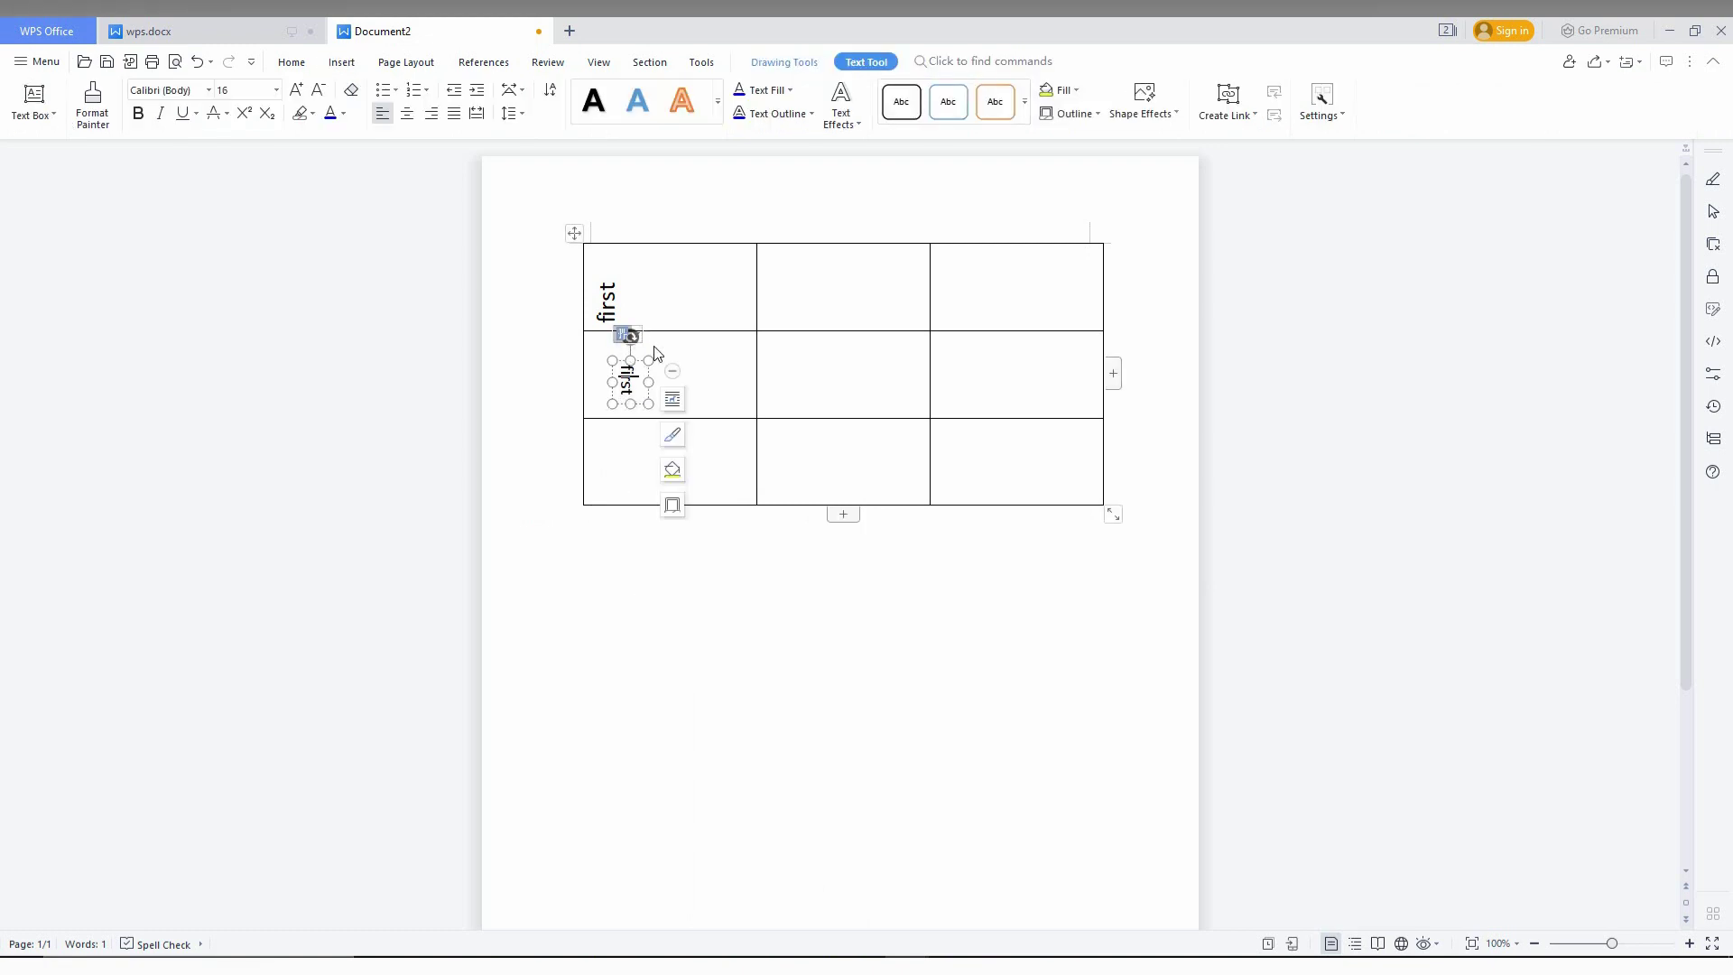
click(628, 335)
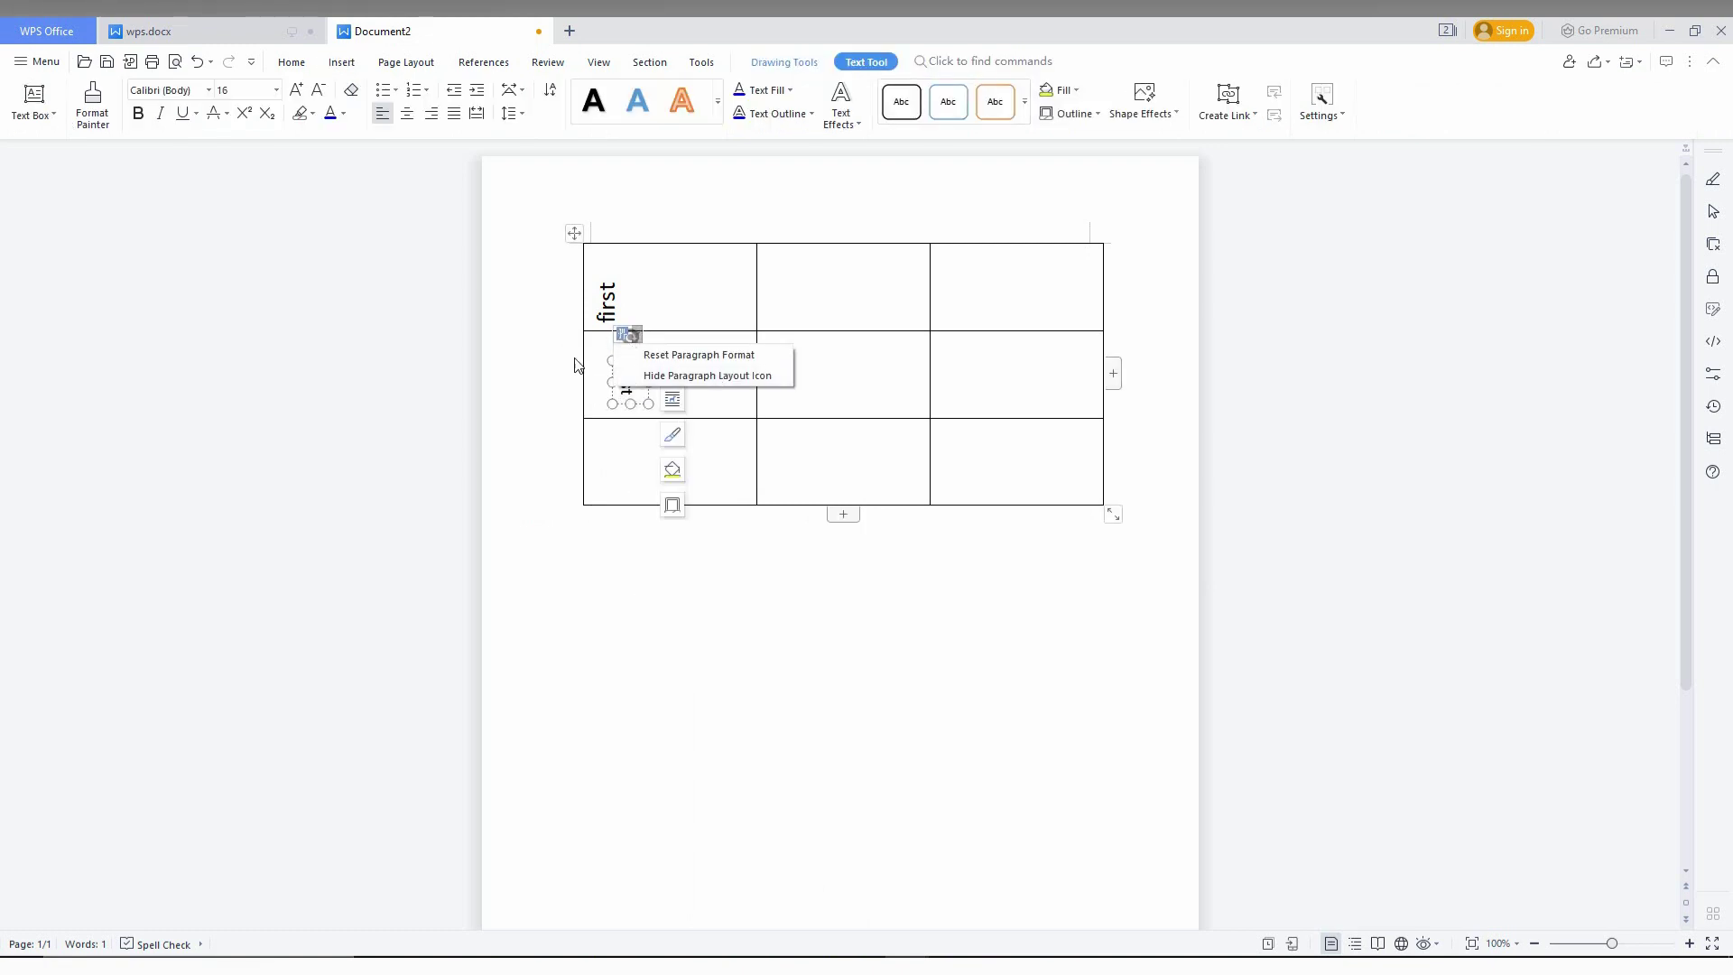
click(705, 709)
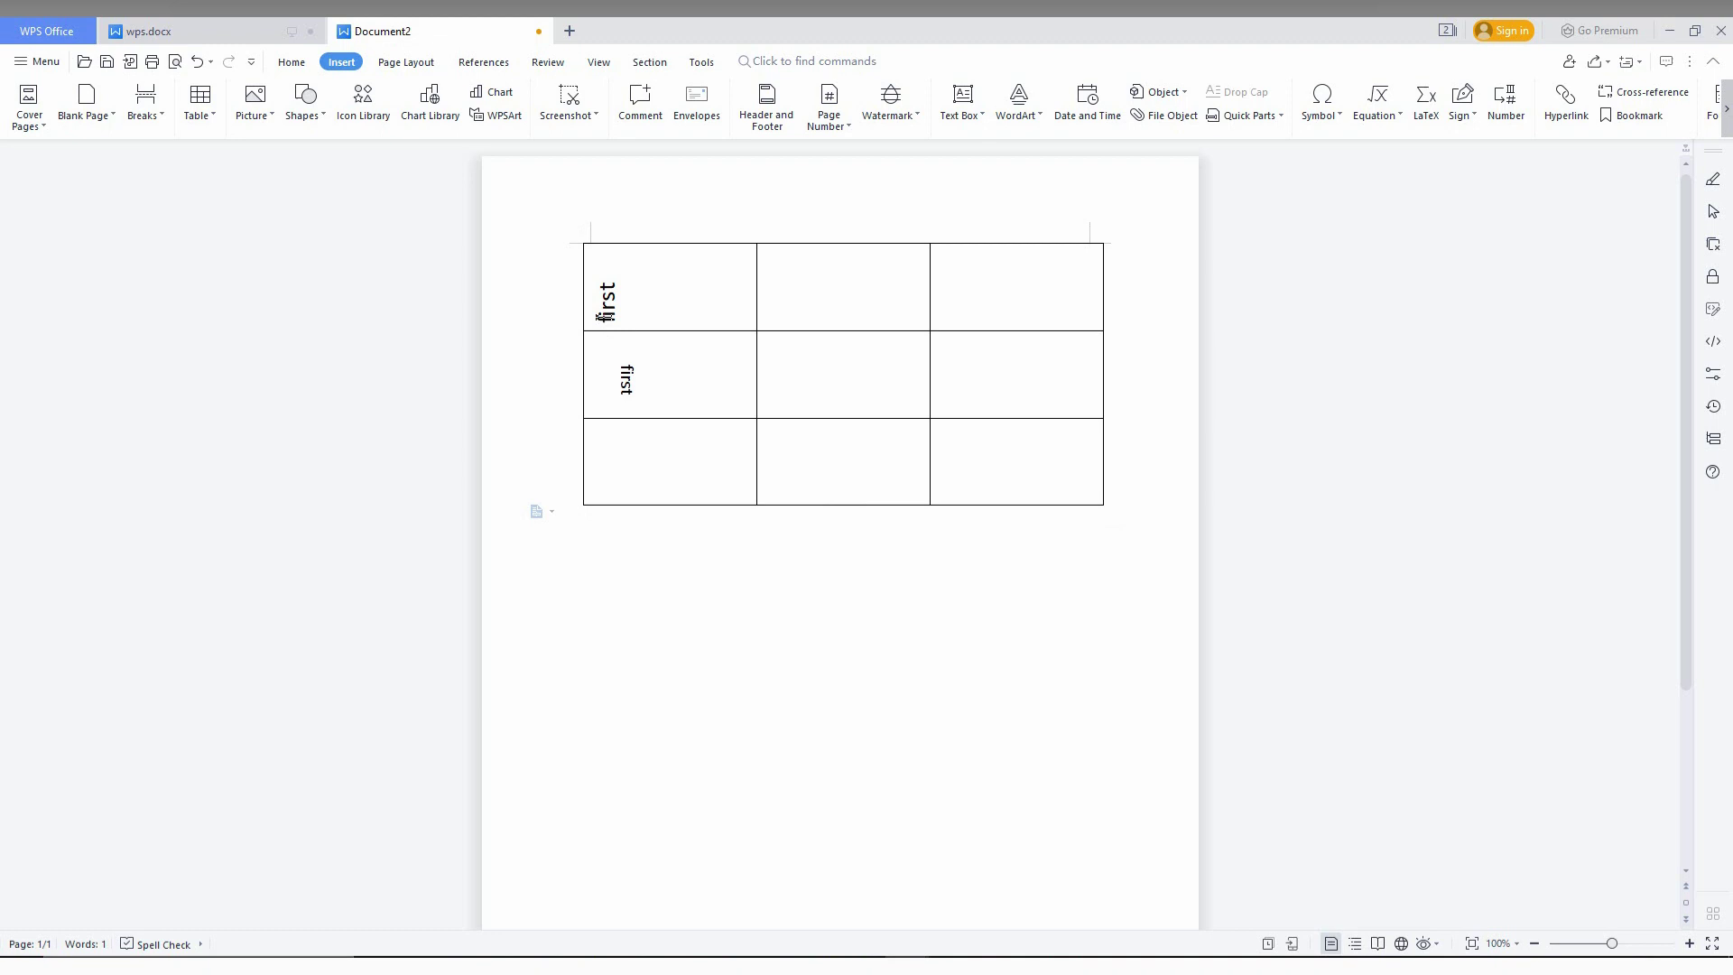
Step: Select all nine table cells and bring up the table's context menu
click(685, 24)
drag(608, 260, 948, 379)
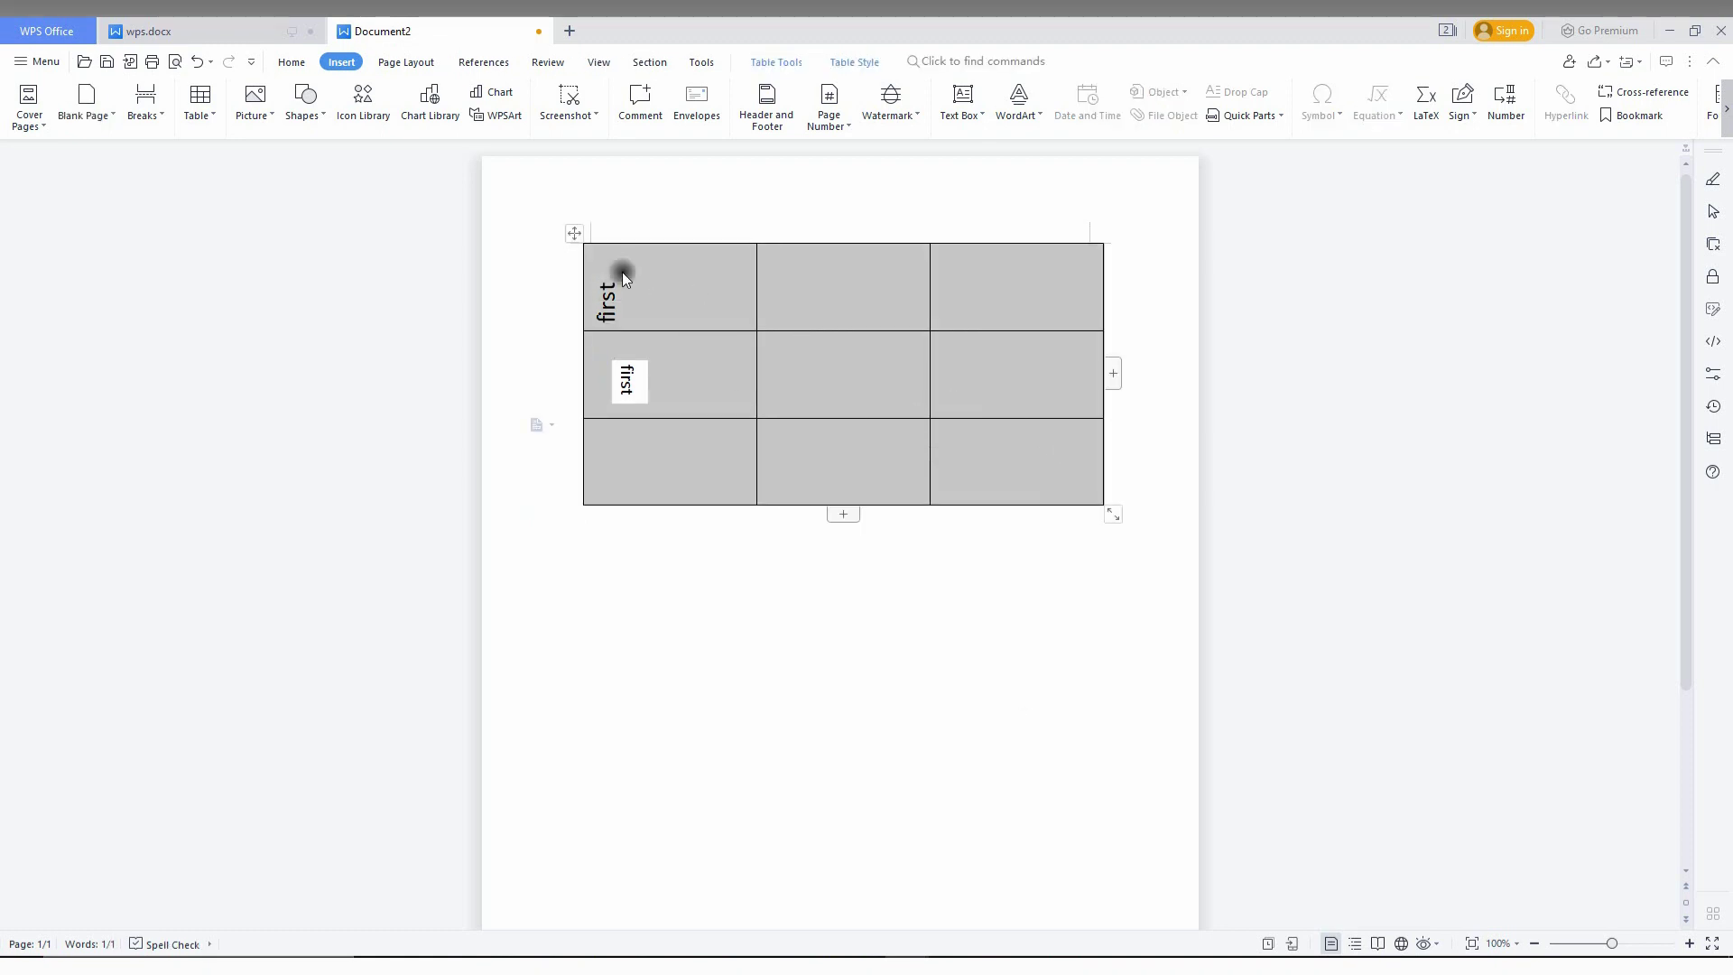
right_click(621, 273)
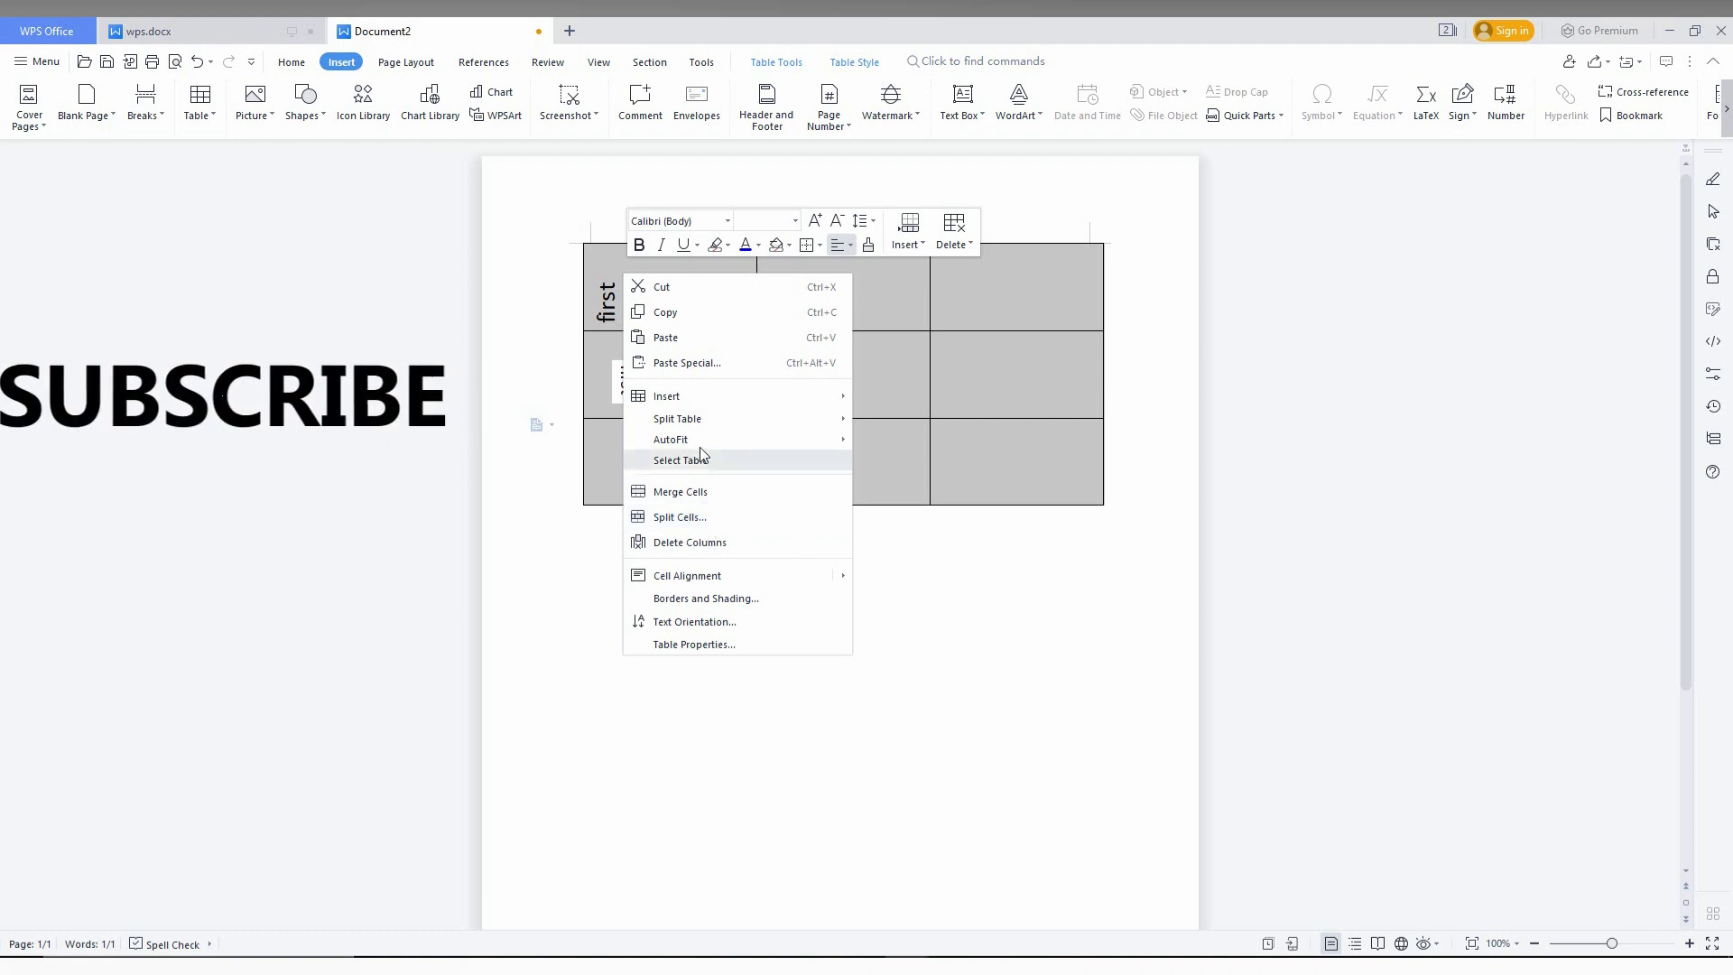